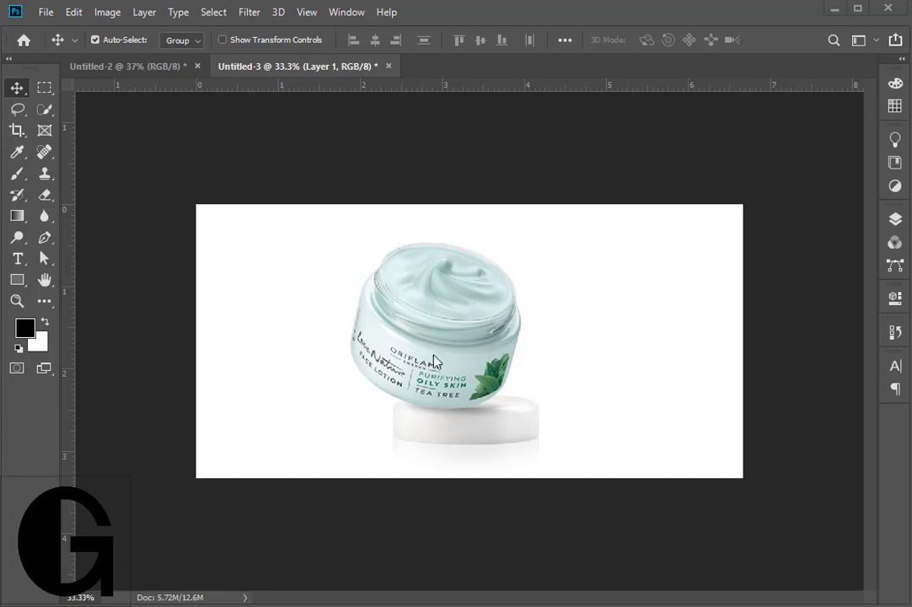
Nudge the jar and leaves, hide the leaves layer and unlock the white Background layer
drag(434, 361, 434, 343)
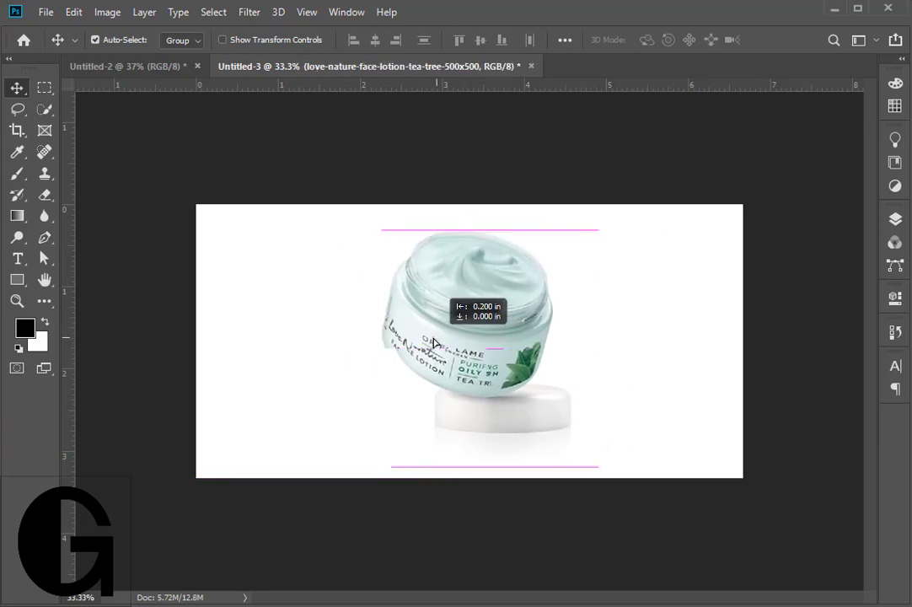
click(896, 219)
click(698, 235)
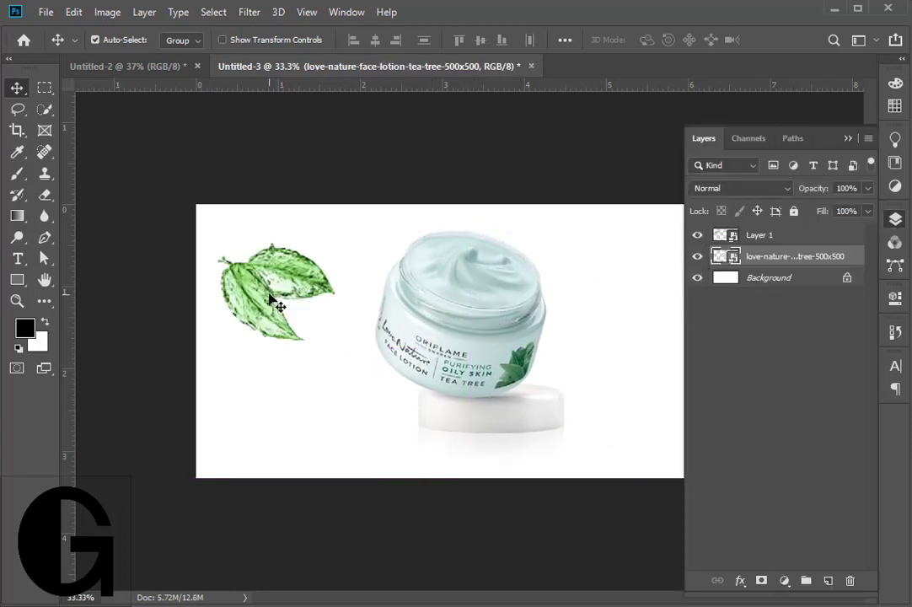
drag(274, 303, 299, 304)
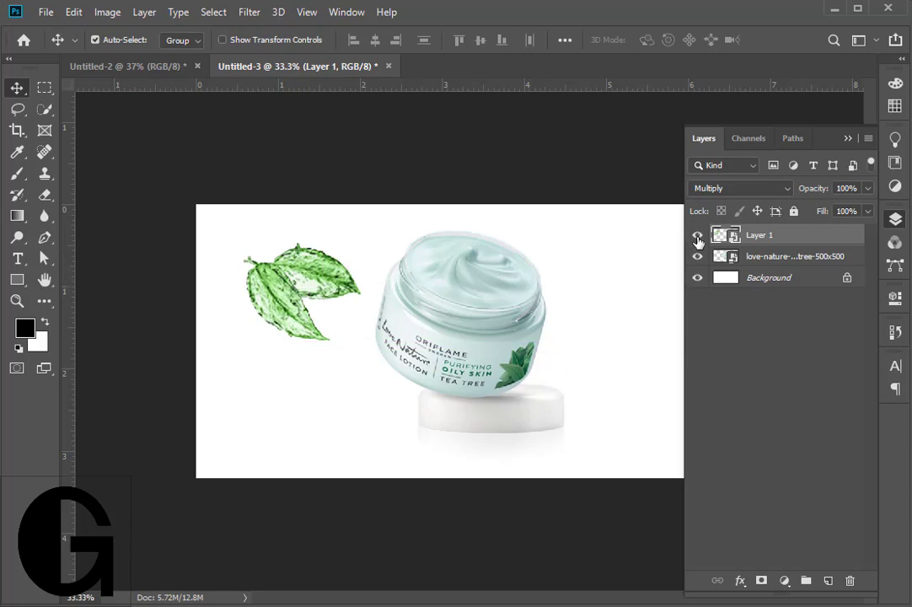
click(697, 236)
click(697, 257)
click(848, 277)
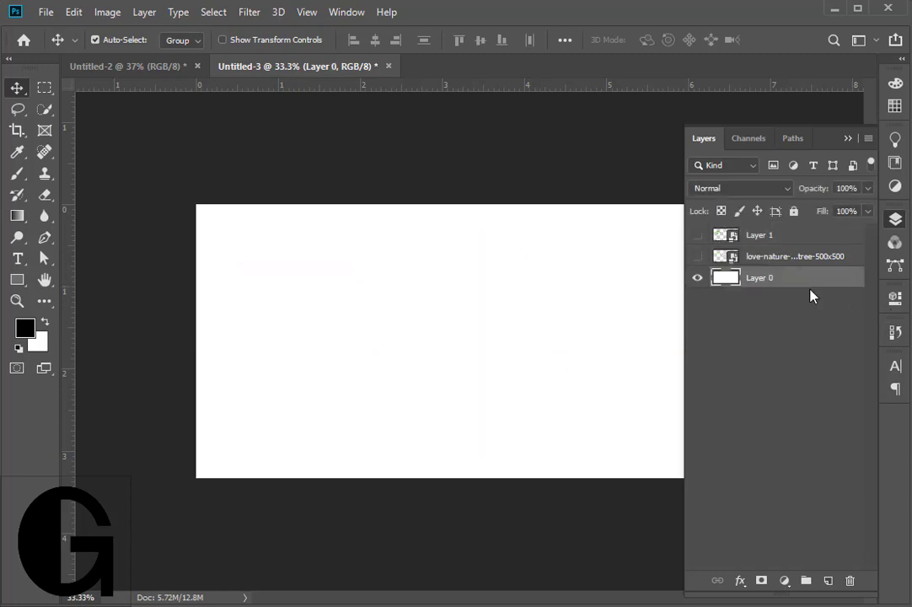
click(782, 584)
Add a Solid Color fill layer sampled from the jar's mint and darkened to dark teal
click(698, 266)
click(698, 257)
click(785, 580)
click(809, 285)
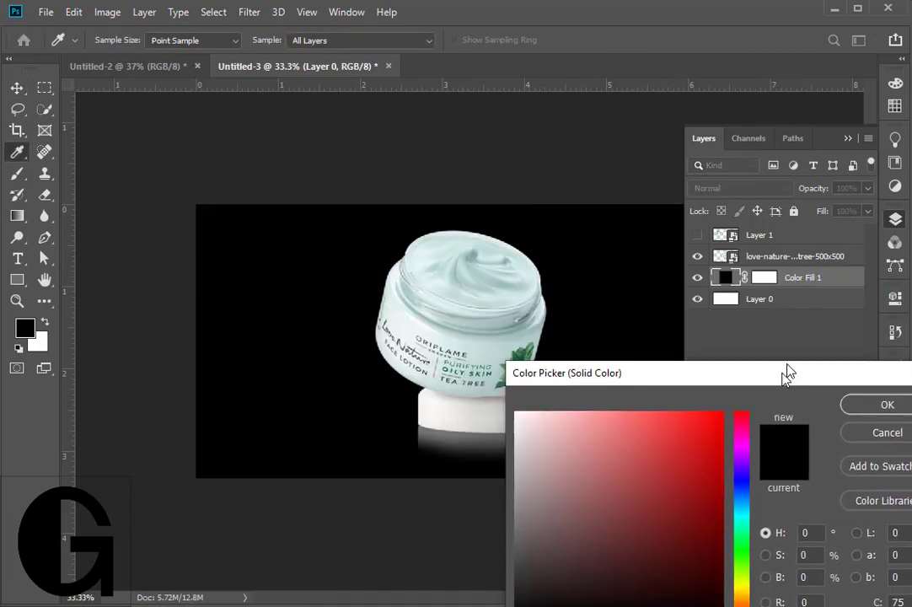
drag(363, 210, 800, 347)
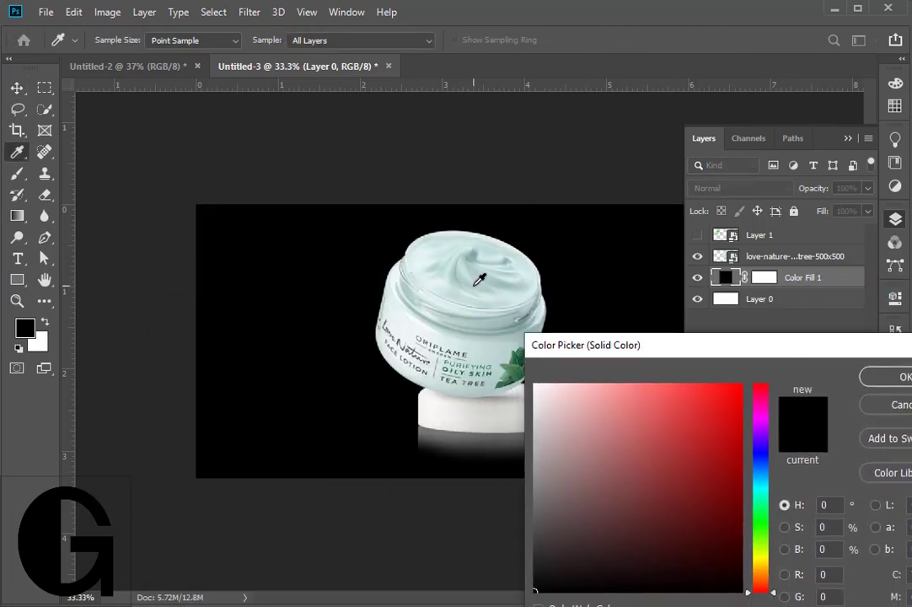
click(437, 265)
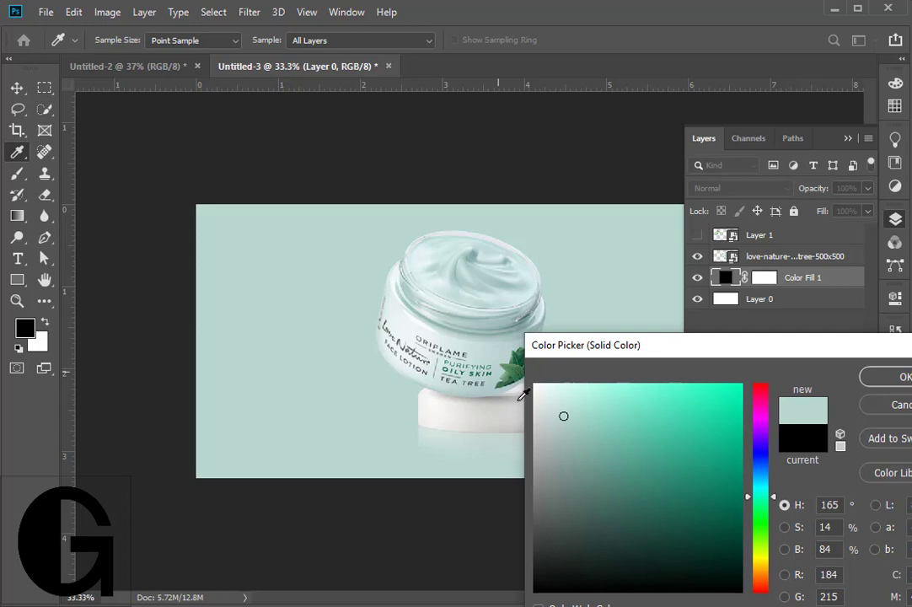
mouse_move(566, 414)
mouse_down()
mouse_move(652, 479)
mouse_move(702, 485)
mouse_move(656, 496)
mouse_move(651, 477)
mouse_move(713, 452)
mouse_move(707, 475)
mouse_move(746, 493)
mouse_move(745, 510)
mouse_up()
key(Return)
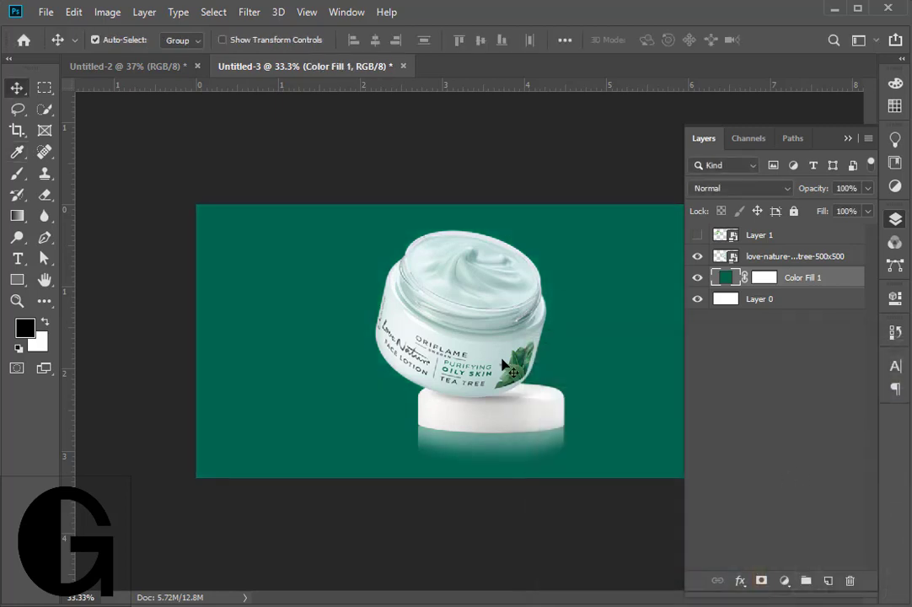
Move the jar to the right side and set the foreground colour to a brighter teal
click(848, 139)
drag(503, 370, 643, 371)
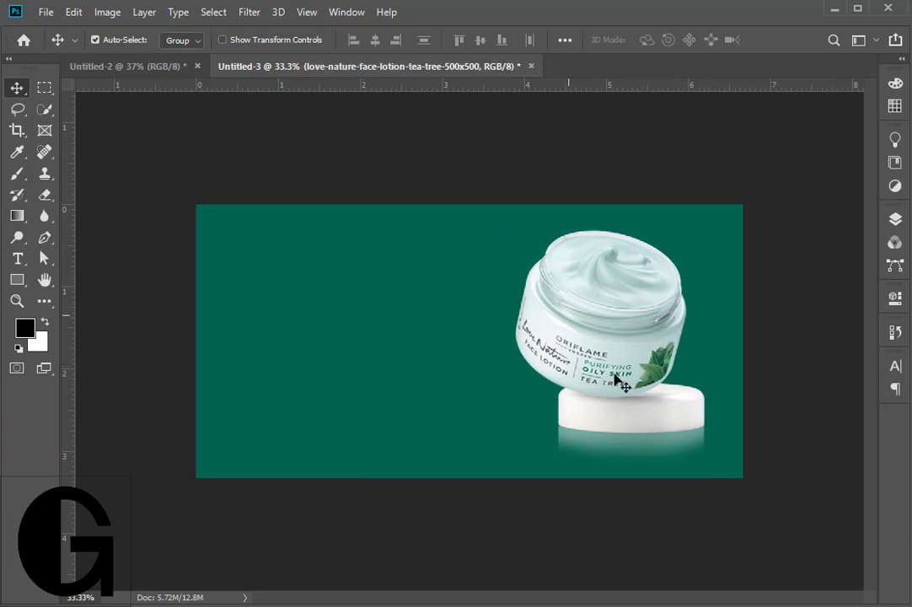
click(17, 152)
click(294, 336)
click(25, 327)
drag(534, 437, 712, 421)
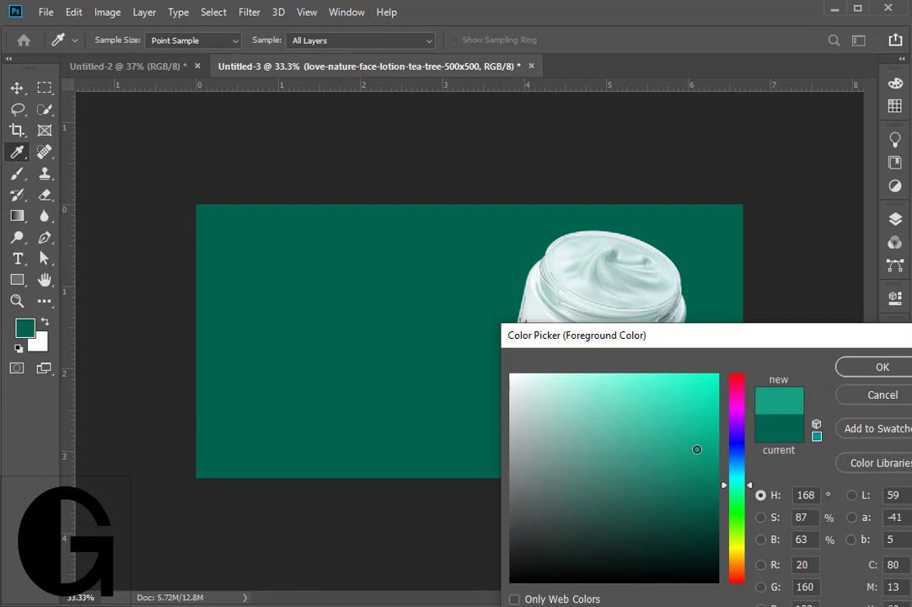
click(882, 367)
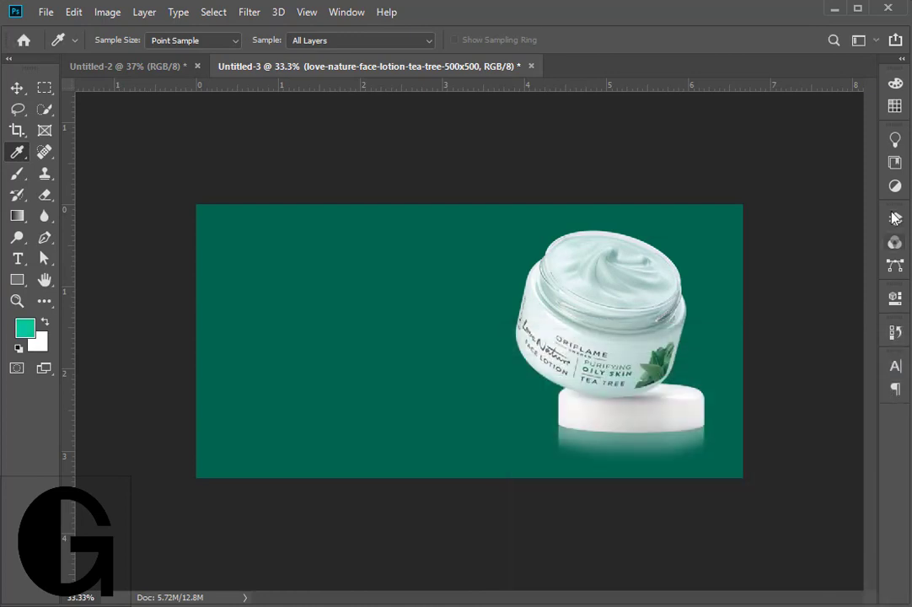
On a new layer above Color Fill 1, paint a soft 900 px bright-teal glow around the jar
click(895, 219)
click(806, 278)
click(827, 580)
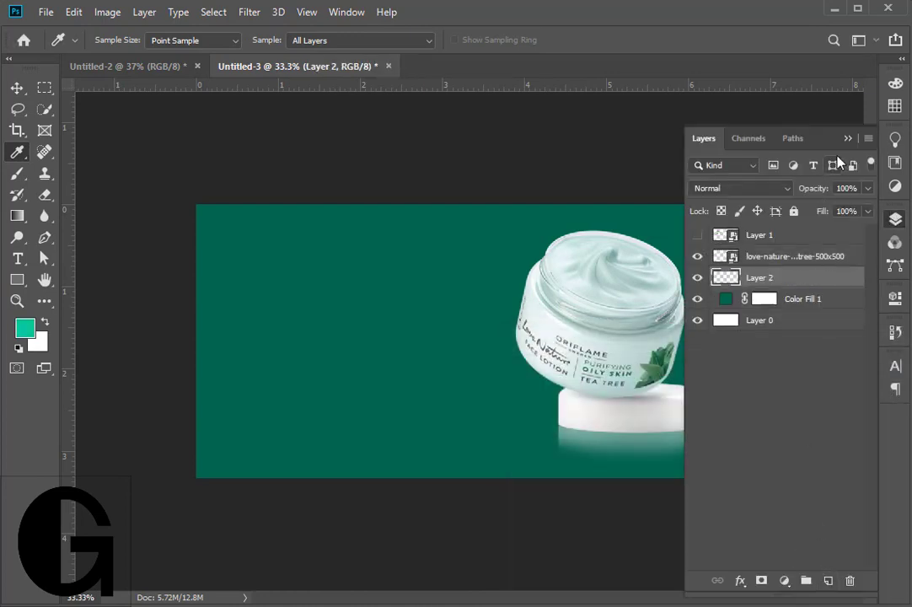
click(16, 173)
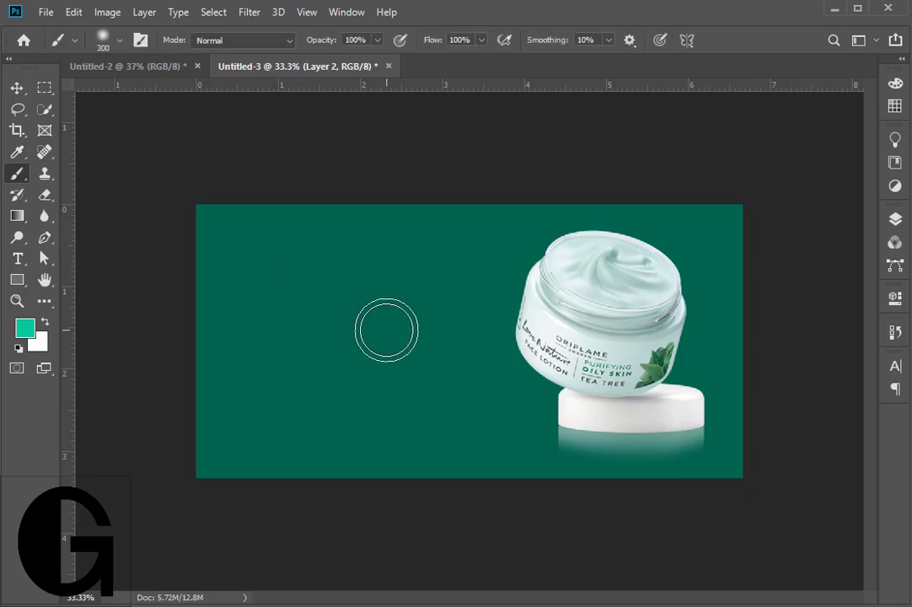
key(bracketright)
key(bracketright)
key(bracketright)
drag(630, 327, 616, 232)
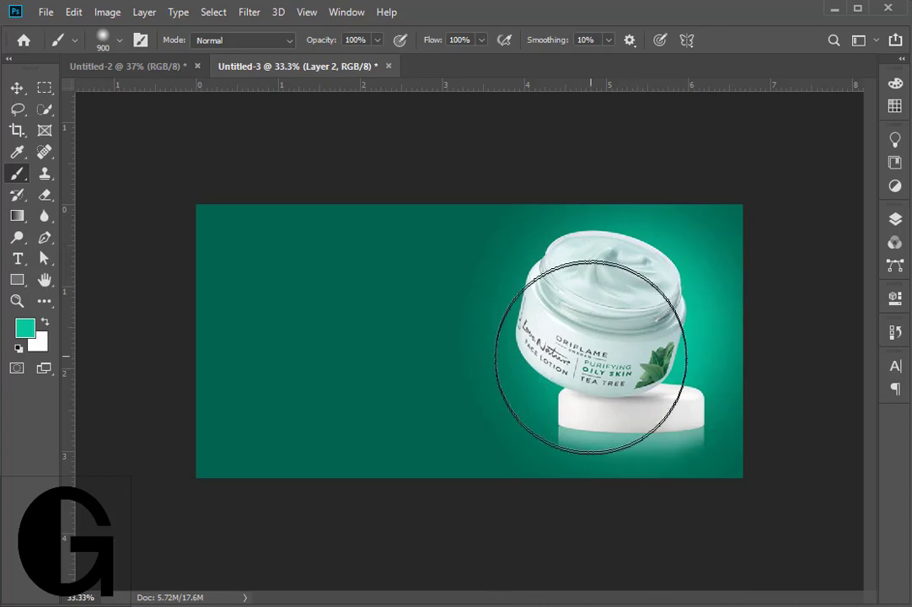
drag(552, 319, 552, 336)
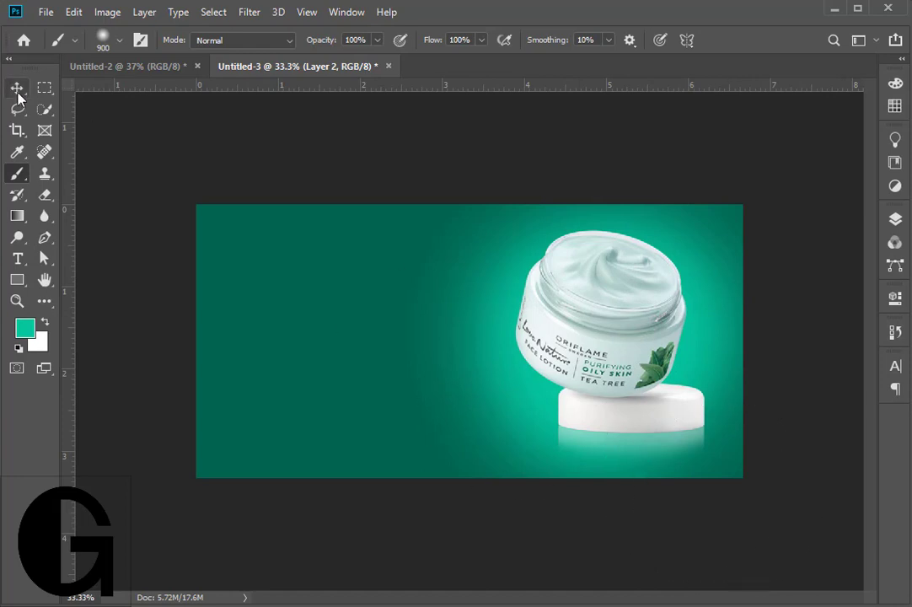
Lower Layer 2's opacity to make the glow fainter and nudge the jar slightly down
key(v)
click(895, 218)
click(868, 189)
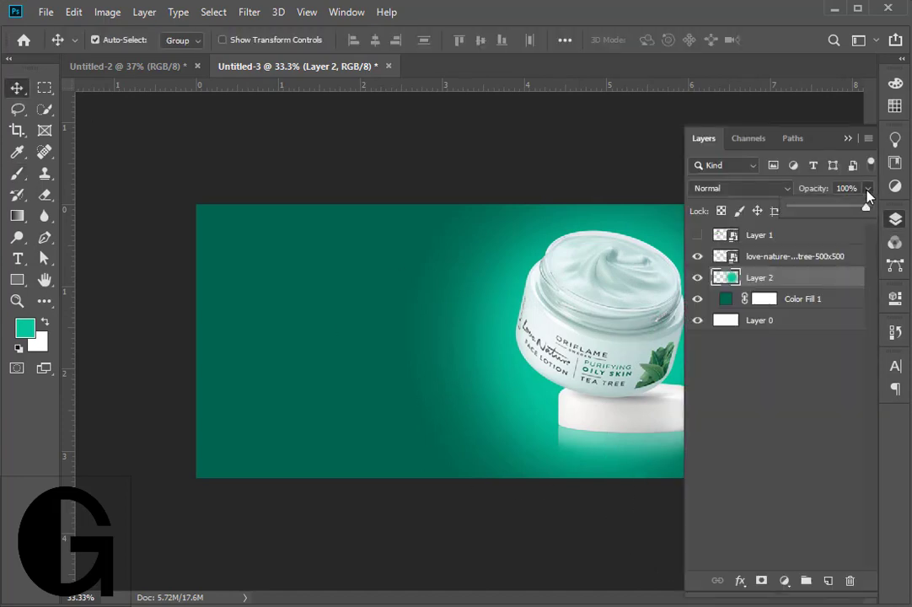
mouse_move(845, 211)
mouse_down()
mouse_move(819, 210)
mouse_move(830, 211)
mouse_up()
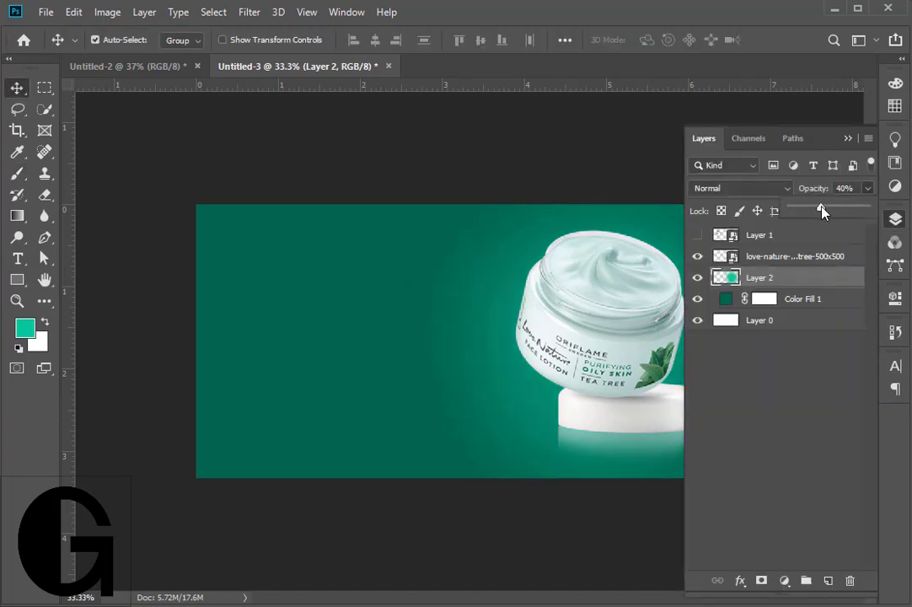
click(851, 142)
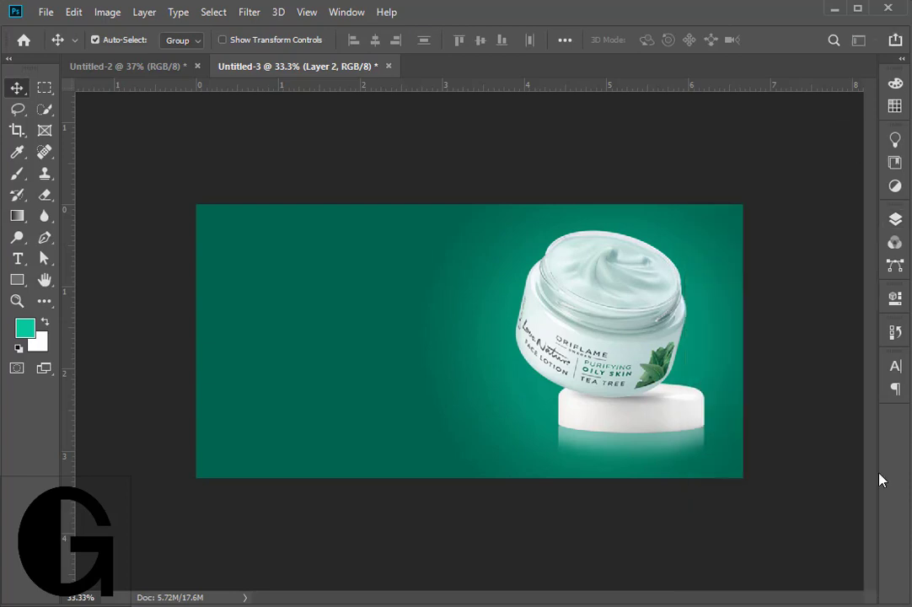
drag(624, 352, 622, 372)
Change the Color Fill 1 colour to a lighter medium teal
click(896, 218)
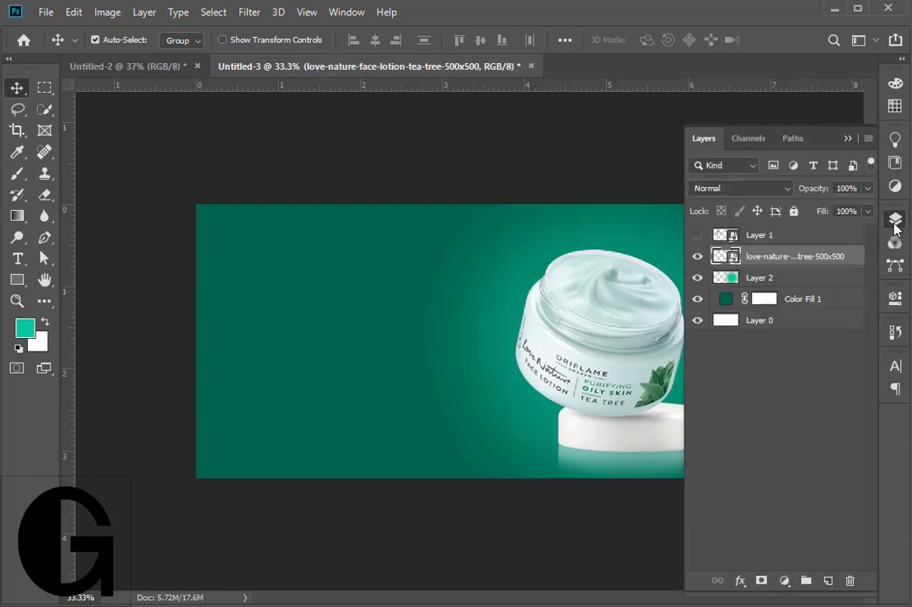
click(350, 377)
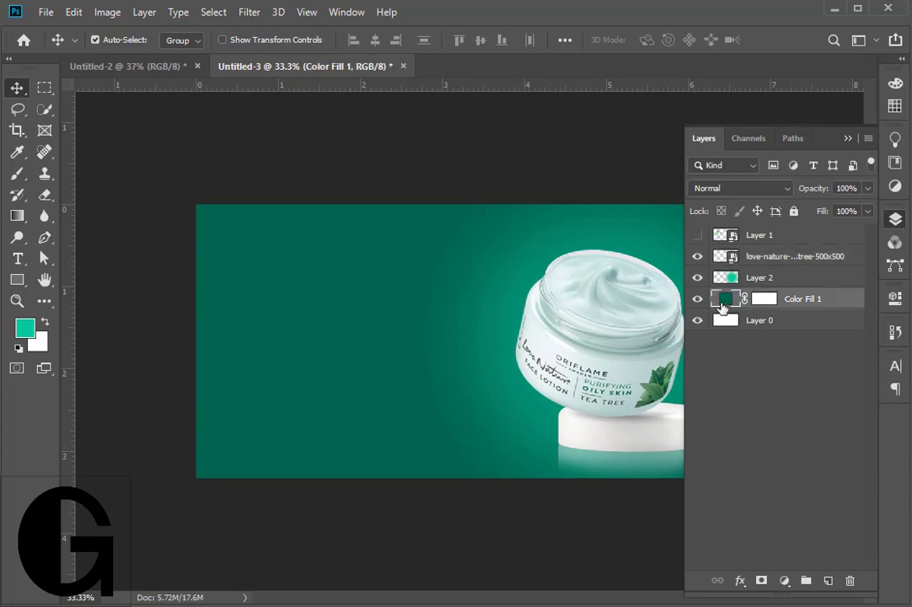
double_click(724, 299)
click(607, 290)
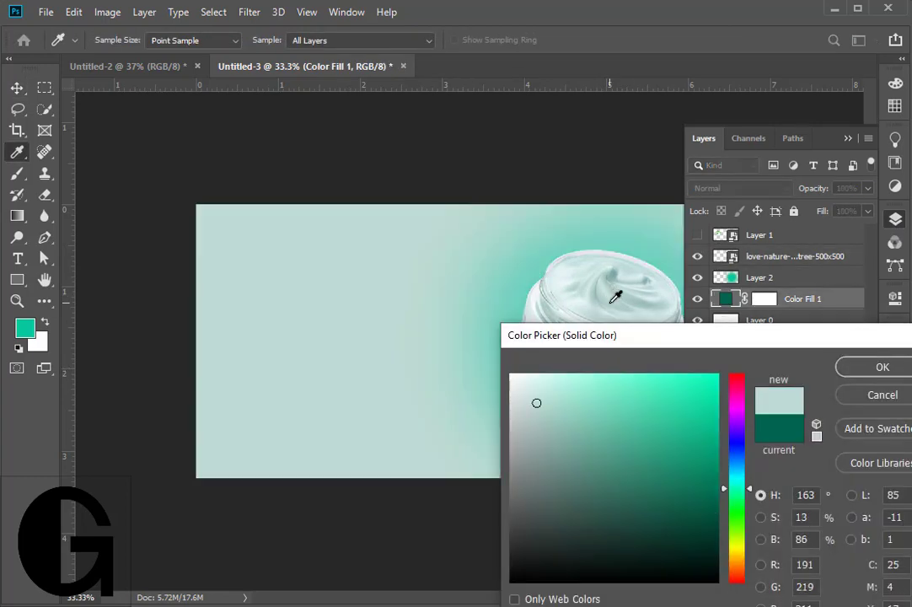
click(616, 300)
drag(646, 461, 669, 467)
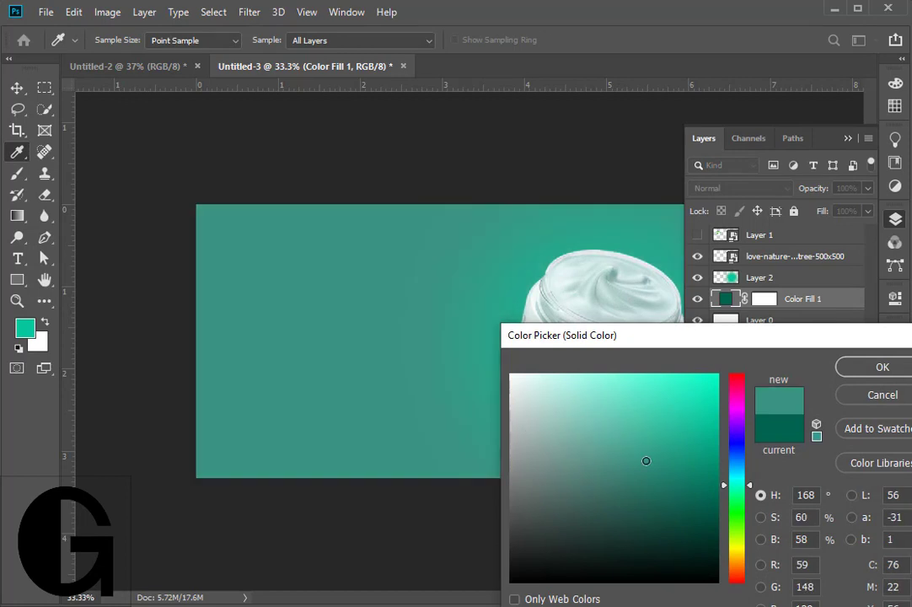
key(Return)
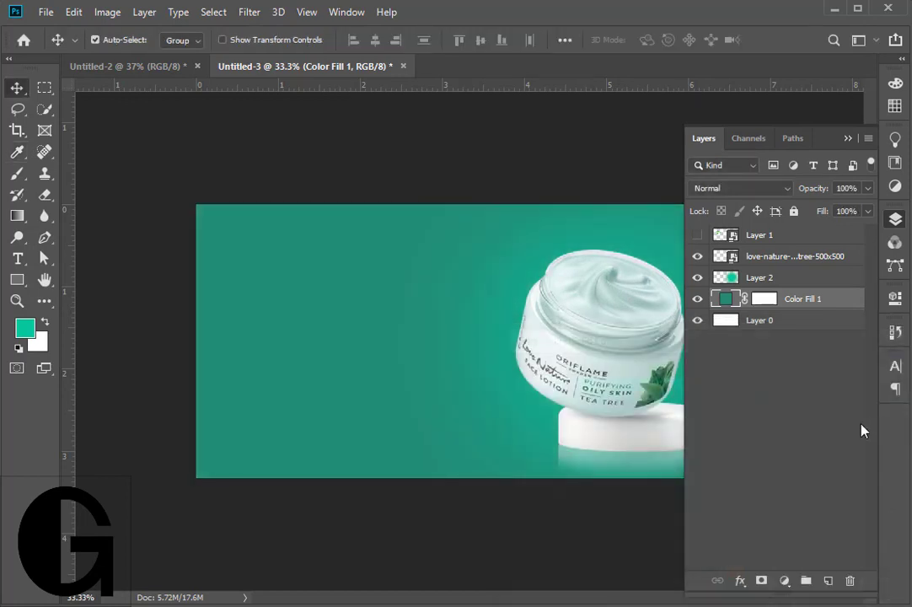
click(648, 320)
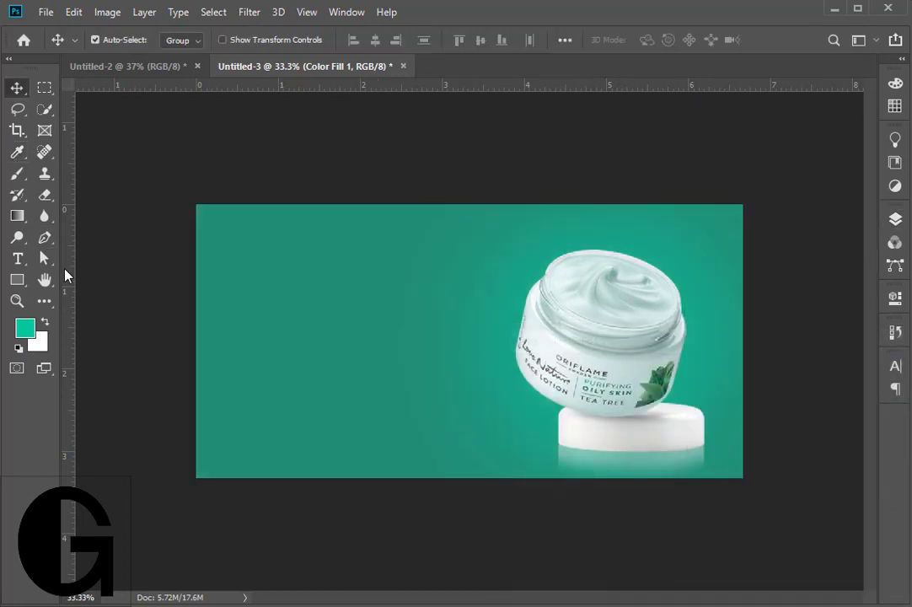
Add two vertical guides and reset the colours to default black for text
drag(68, 271, 488, 378)
drag(67, 392, 225, 398)
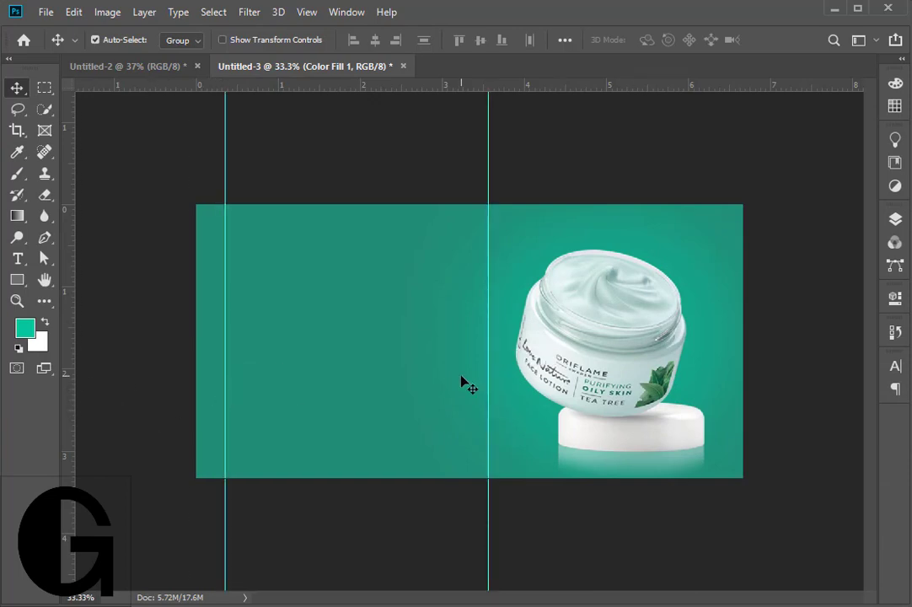
click(18, 259)
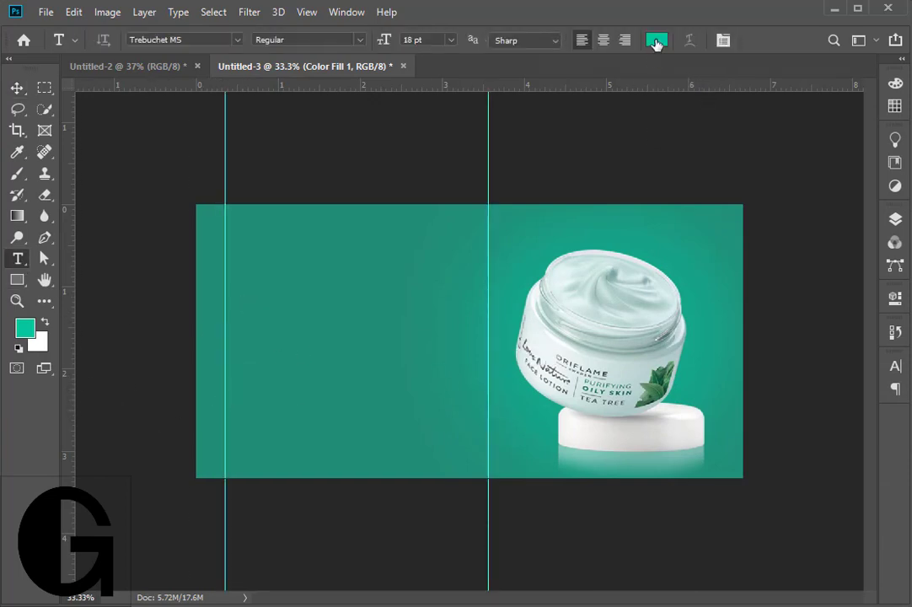
key(d)
Type the black text lines ORIFLAME and SWEDEN on the left of the banner
click(251, 262)
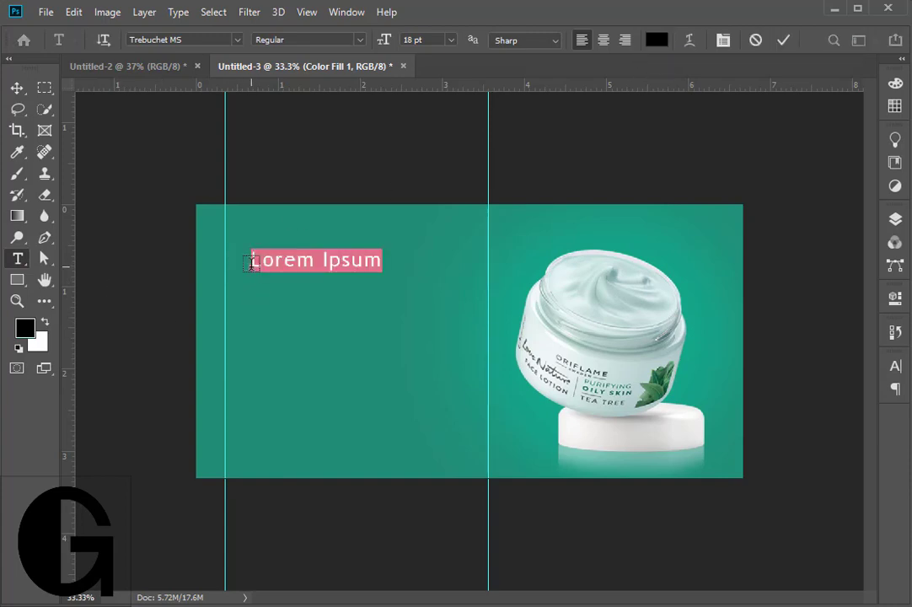
text(ORIFLAME)
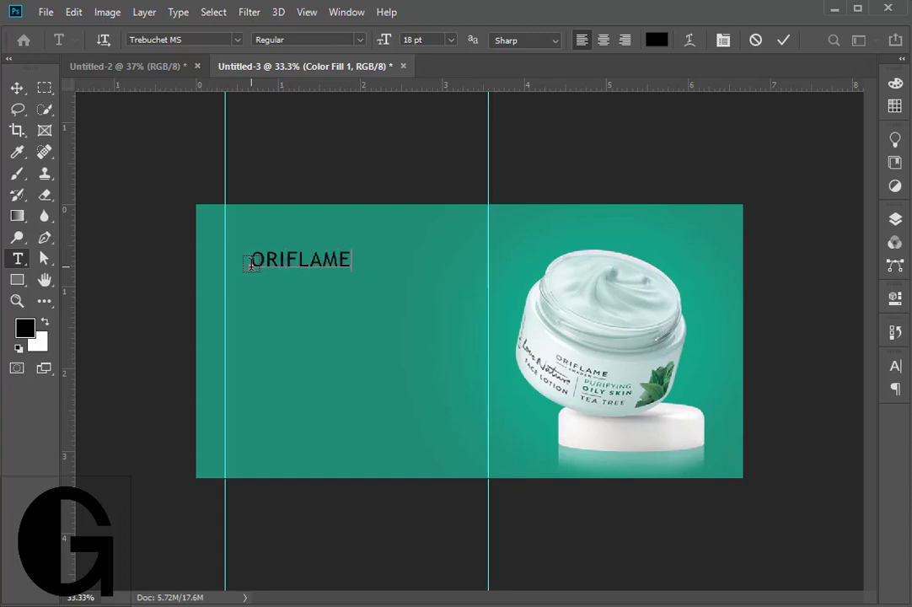
click(792, 39)
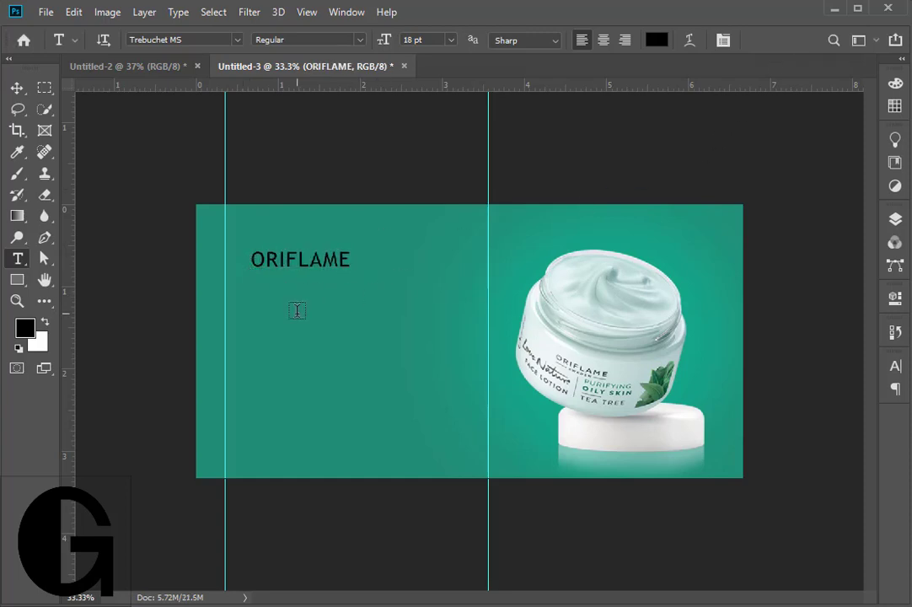
click(297, 311)
key(BackSpace)
text(SWEDEN)
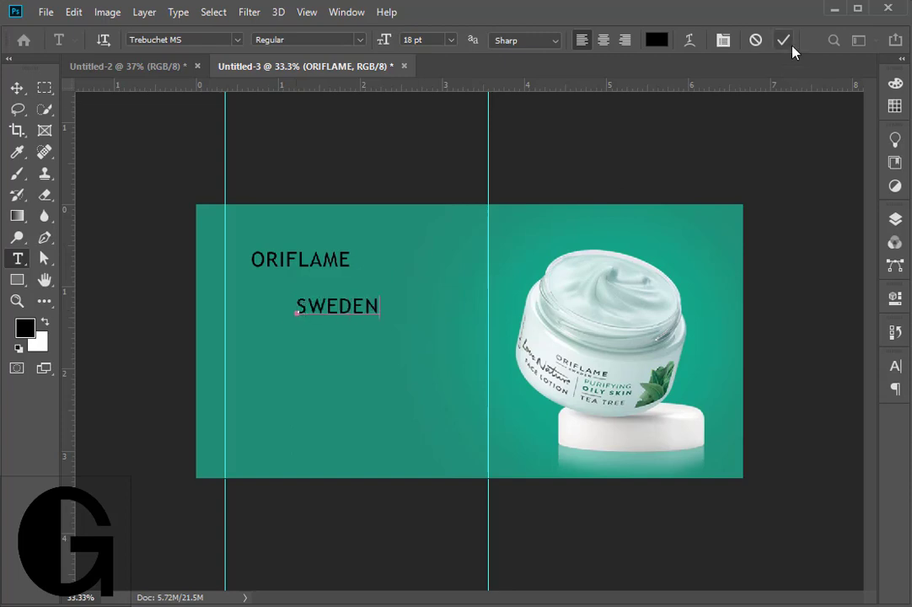
click(786, 42)
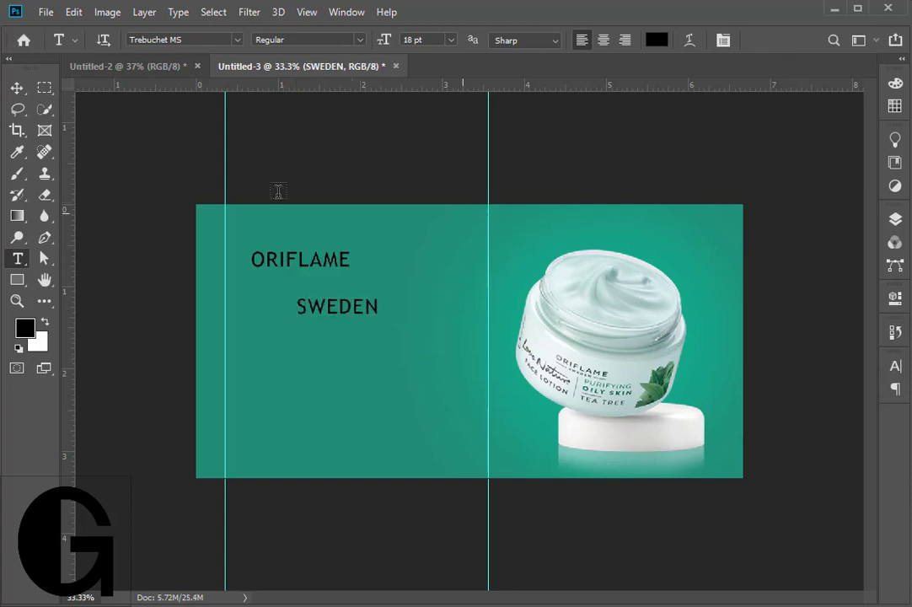
double_click(253, 260)
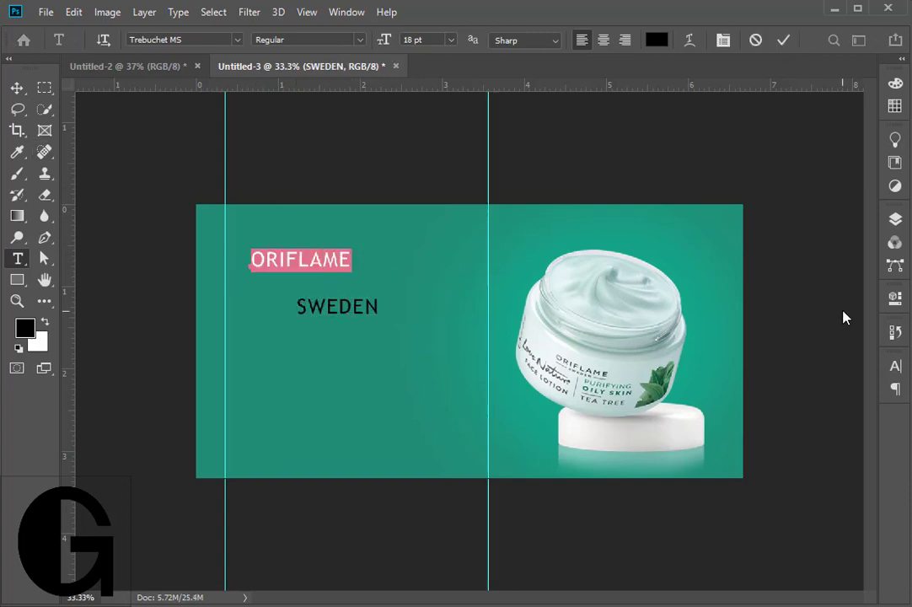
Set the ORIFLAME tracking to 160 in the Character panel
click(895, 366)
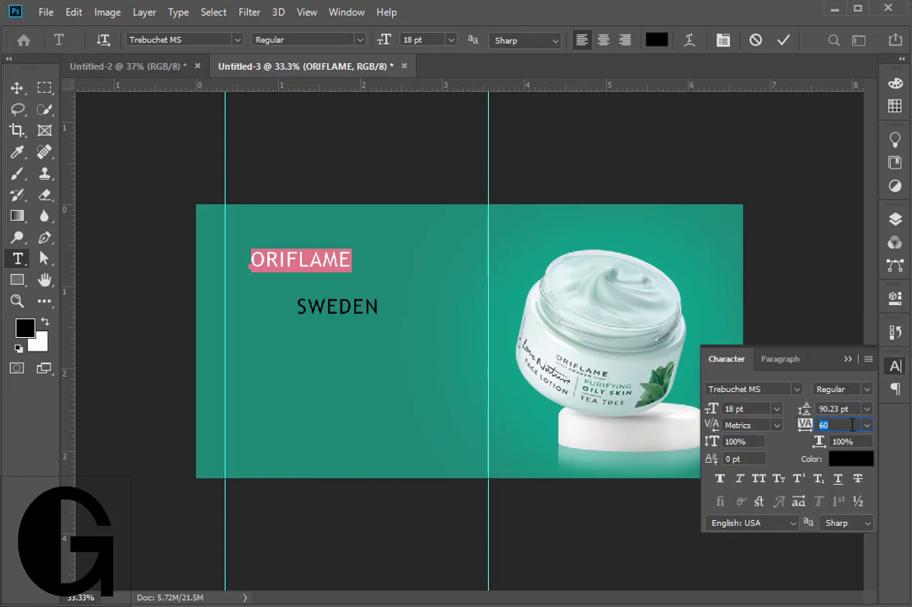
key(shift+Up)
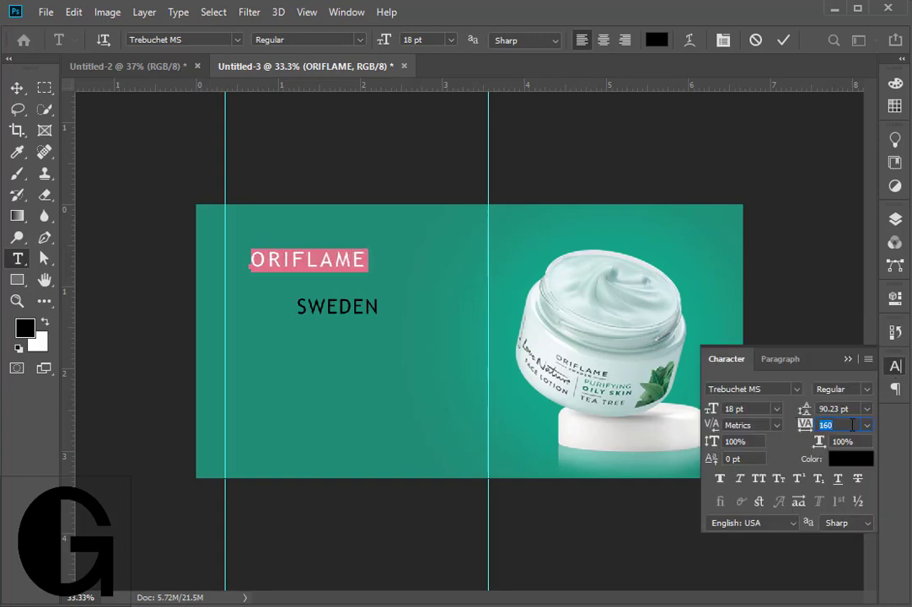
click(640, 221)
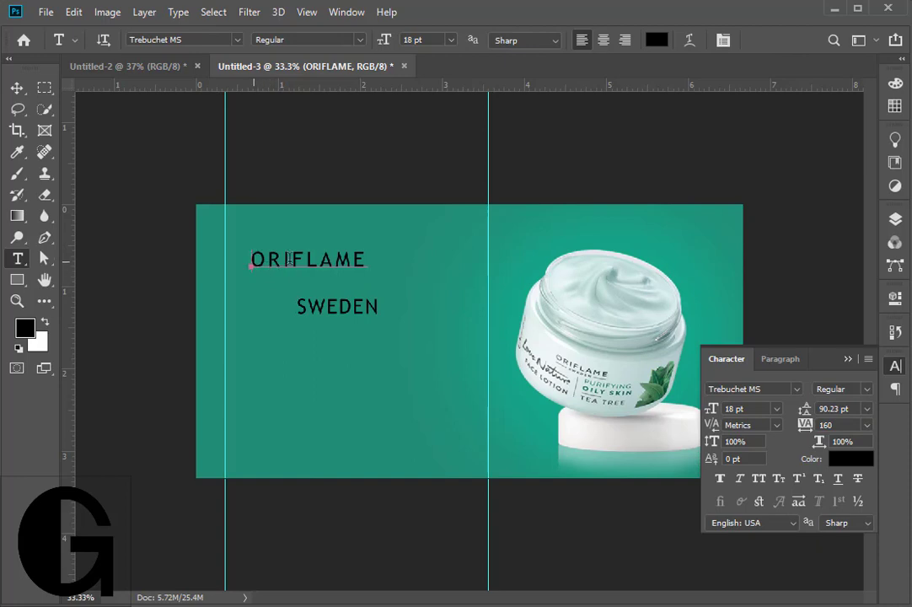
Change the text colour of both ORIFLAME and SWEDEN to white
double_click(288, 259)
click(657, 40)
click(514, 375)
click(875, 367)
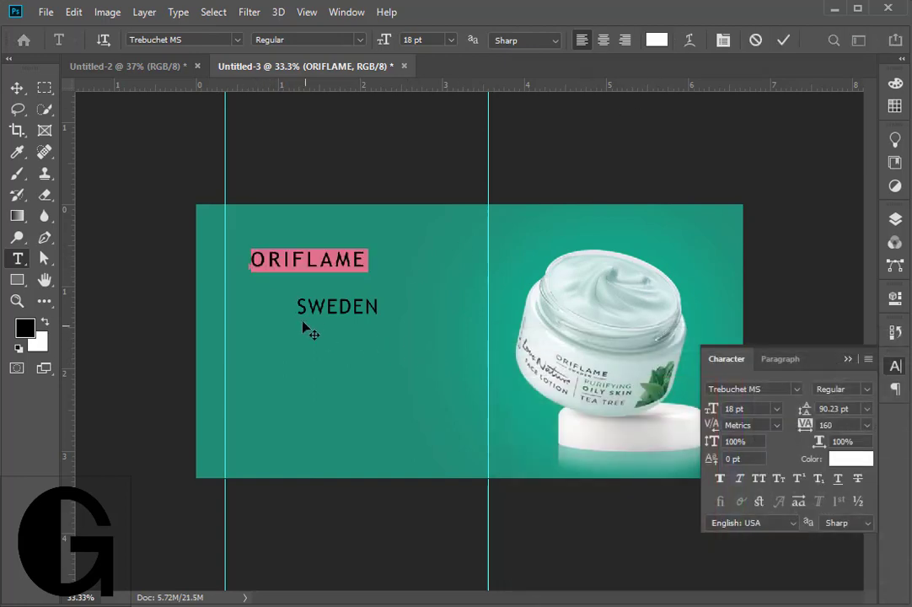
click(783, 40)
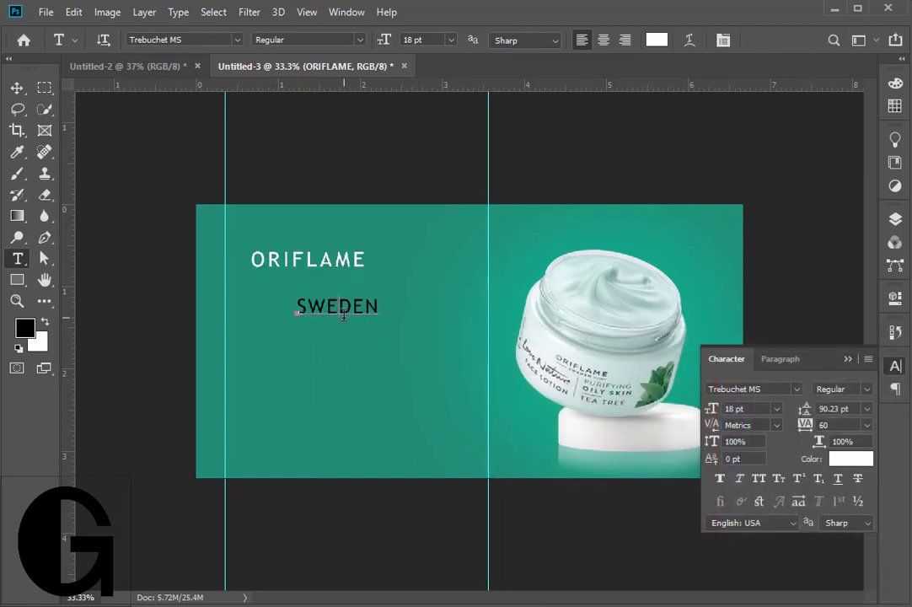
double_click(335, 306)
click(657, 39)
click(513, 376)
click(882, 367)
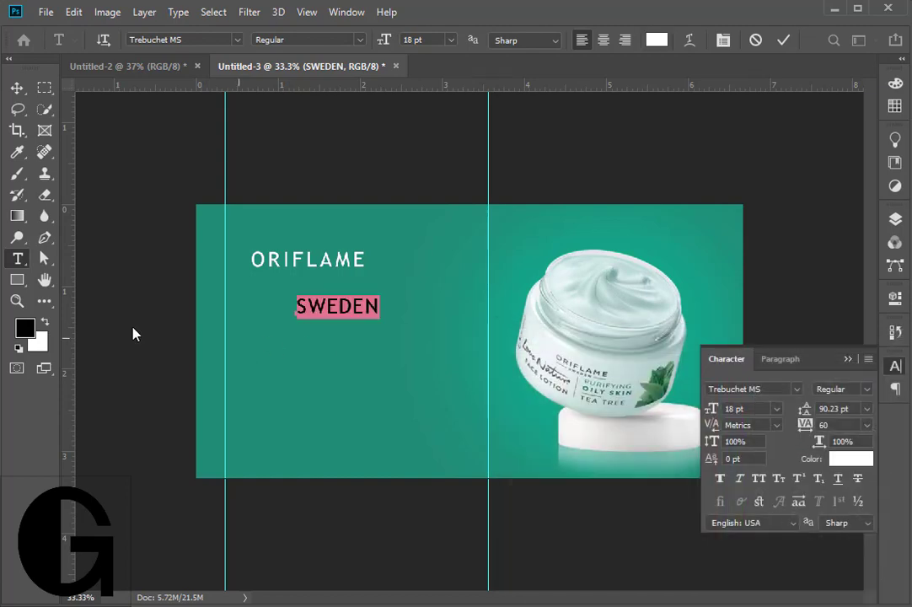
click(16, 87)
Swap foreground and background colours and put the ORIFLAME layer into Free Transform
click(203, 386)
key(x)
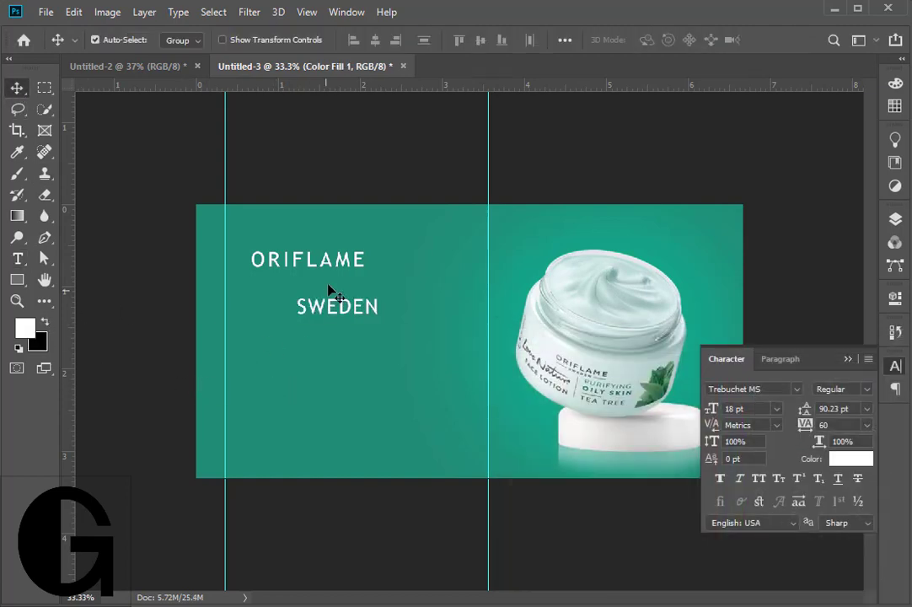
click(331, 266)
key(ctrl+t)
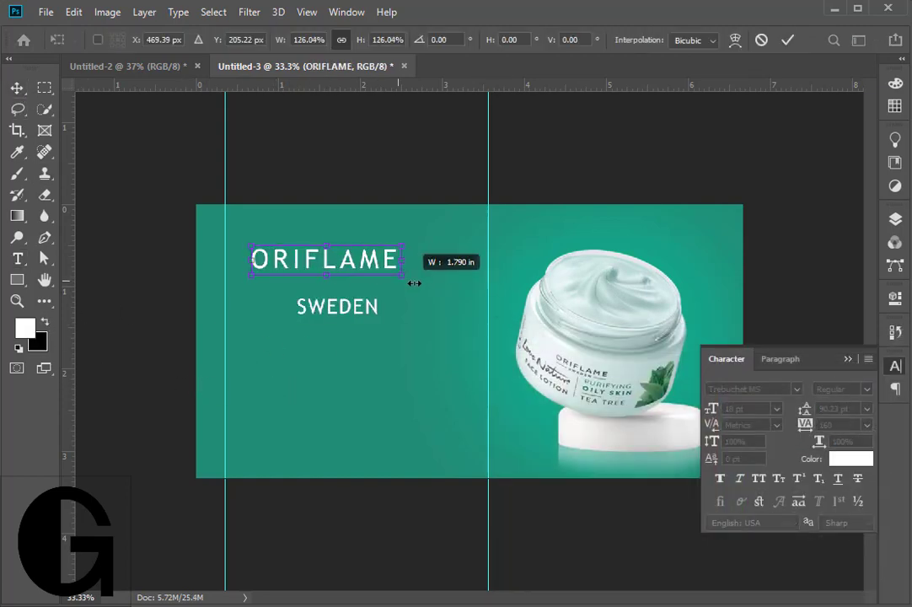
Scale ORIFLAME up to about 175% and move it slightly higher
drag(376, 278, 462, 295)
drag(412, 264, 417, 256)
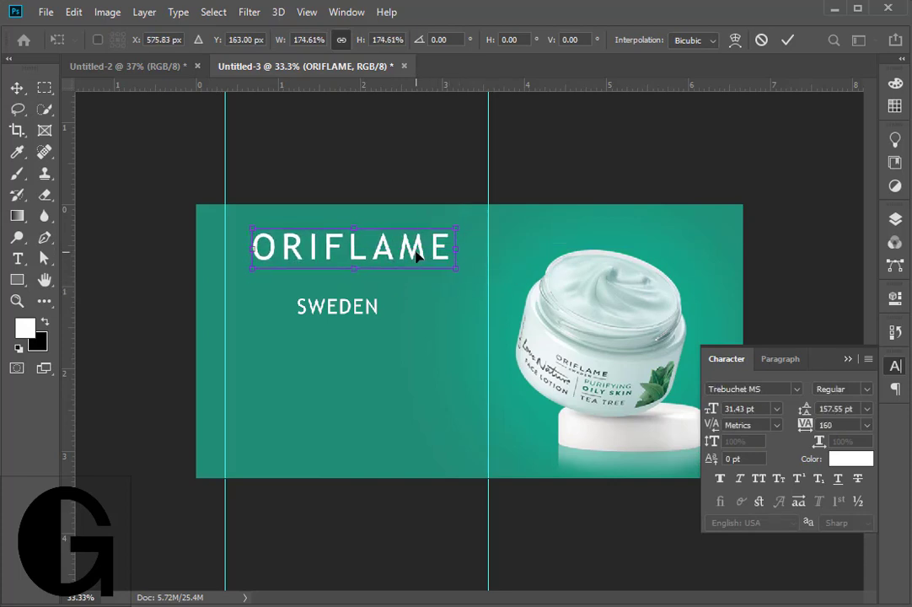
click(788, 40)
Shrink SWEDEN to about 67% and place it centred beneath ORIFLAME
click(337, 313)
key(ctrl+t)
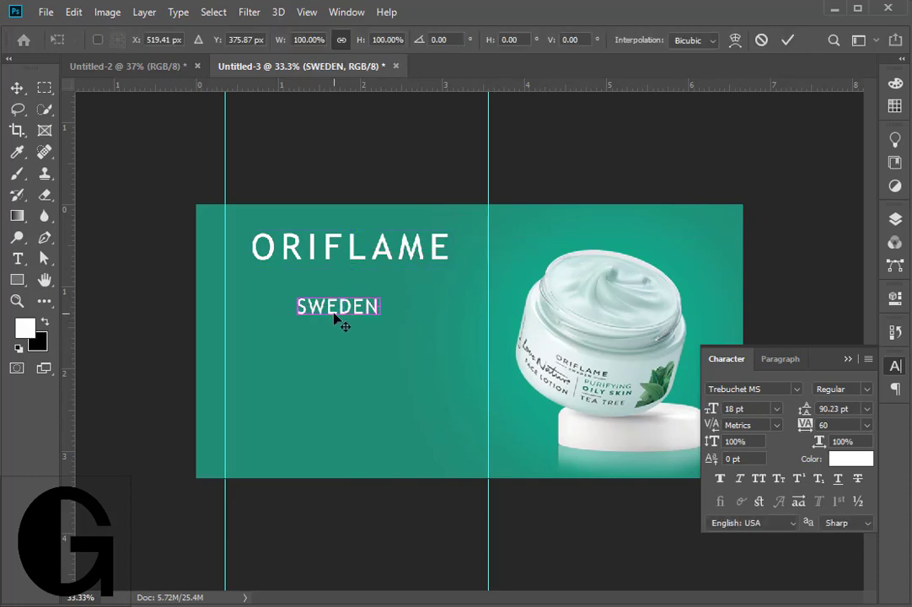
mouse_move(379, 296)
mouse_down()
mouse_move(354, 303)
mouse_move(362, 280)
mouse_up()
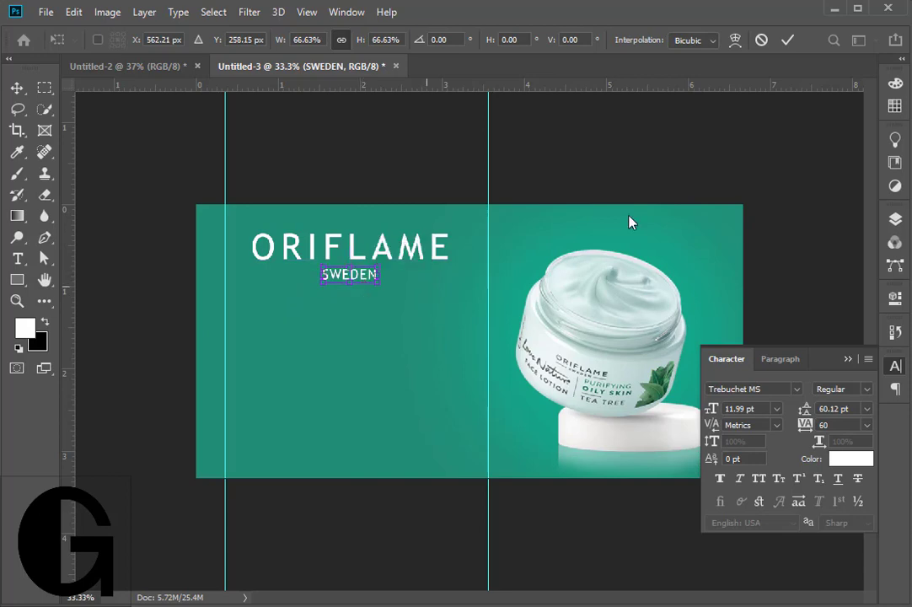
click(787, 40)
Draw a thin white rectangle bar left of SWEDEN and stretch it slightly further left
click(17, 279)
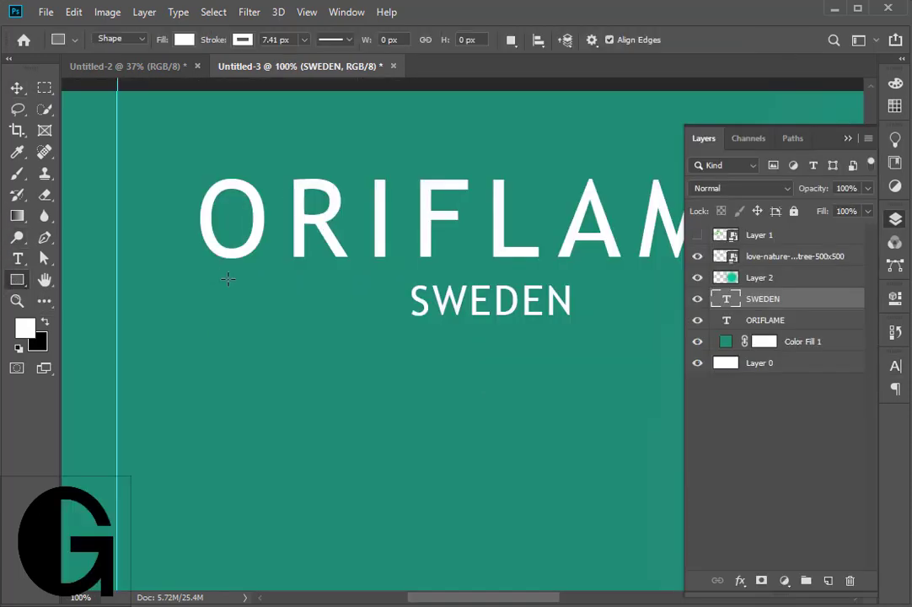
drag(208, 305, 402, 310)
key(v)
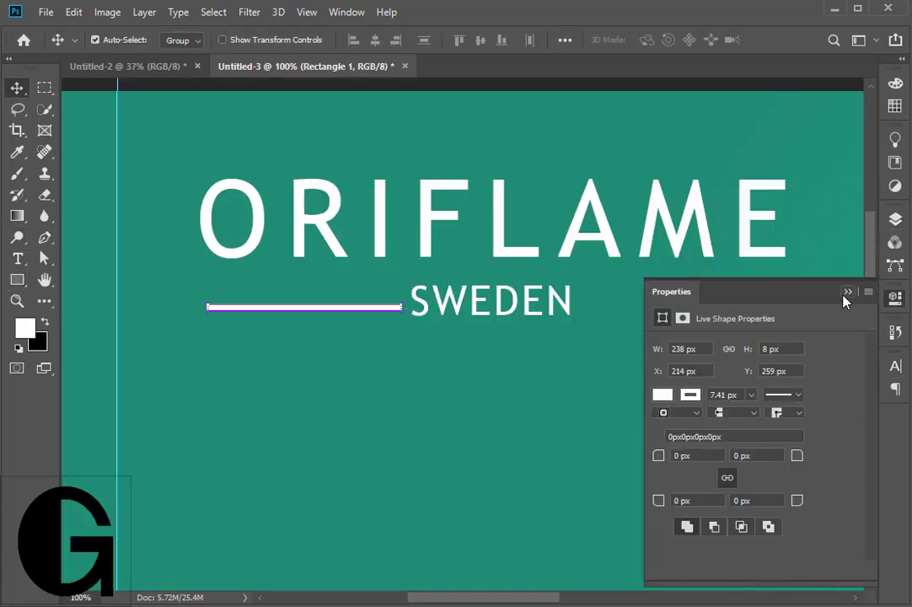
click(846, 291)
key(Up)
key(Up)
key(Up)
key(ctrl+t)
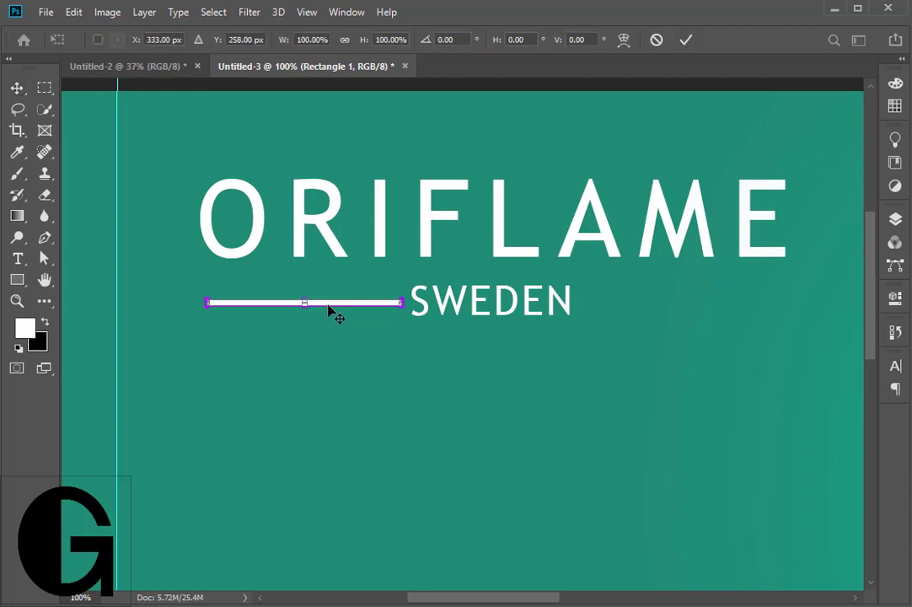
drag(207, 303, 200, 302)
click(685, 38)
Duplicate the white bar, place the copy right of SWEDEN, and fit the banner in view
click(895, 218)
key(ctrl+j)
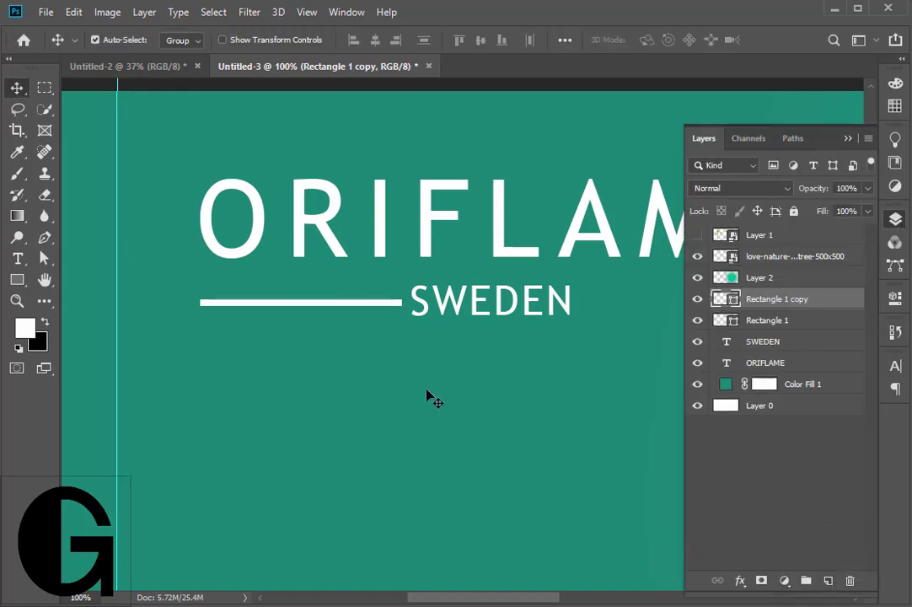
drag(353, 303, 735, 307)
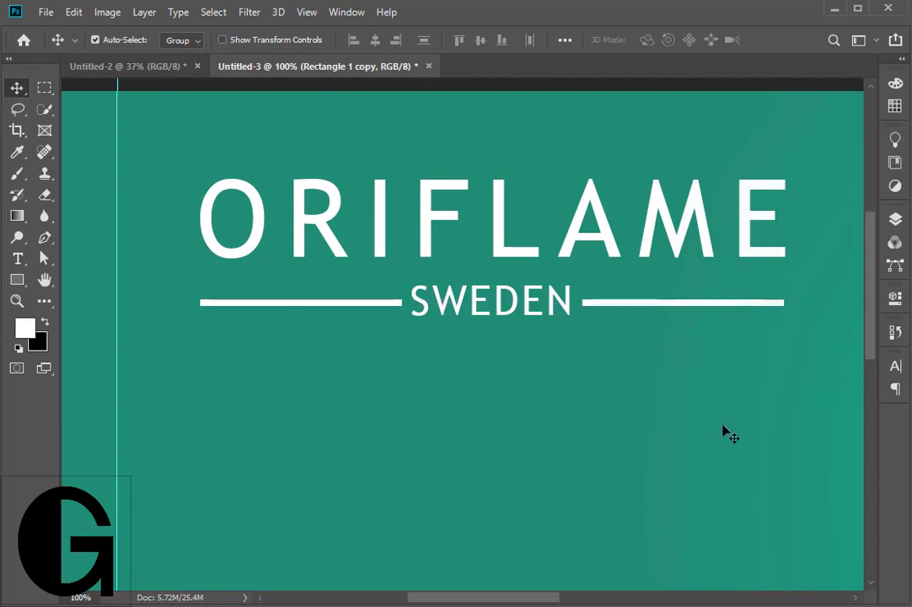
key(ctrl+minus)
key(ctrl+plus)
key(ctrl+0)
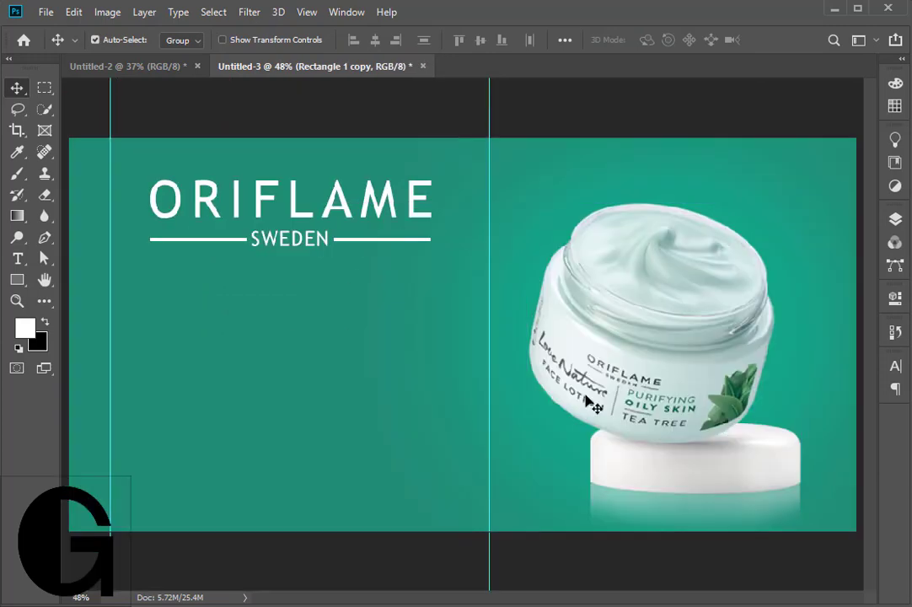
Start a text line below the logo and choose a green text colour
click(18, 258)
click(157, 306)
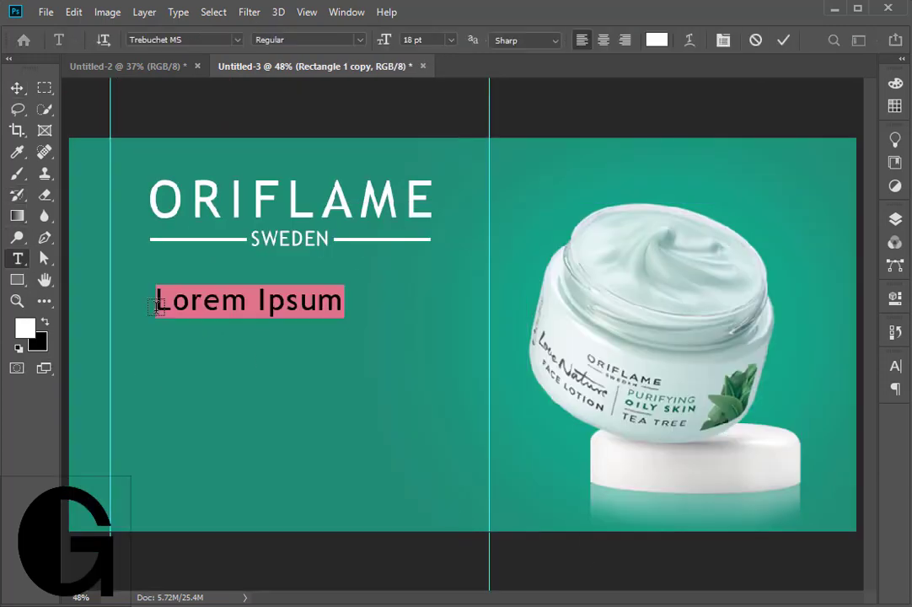
click(657, 40)
click(709, 538)
click(737, 486)
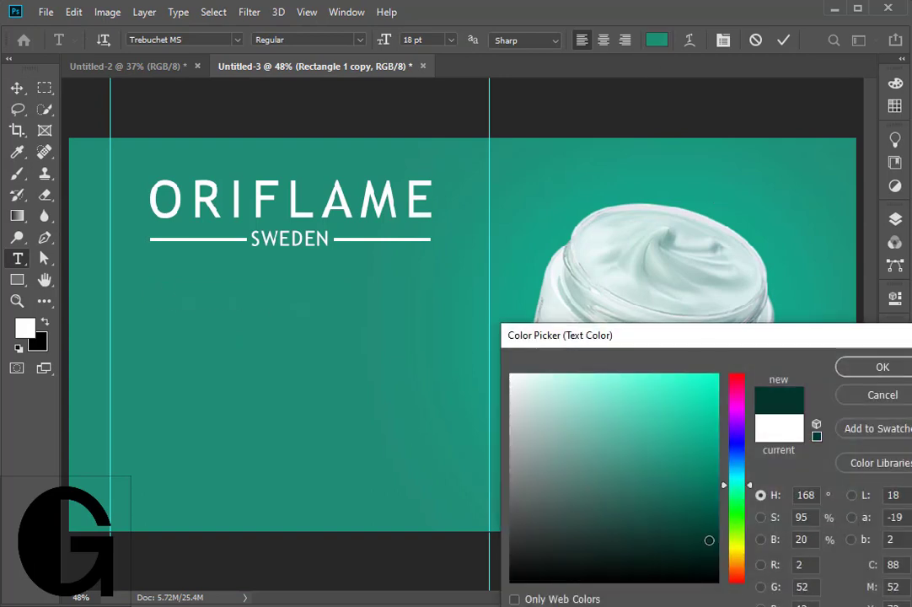
click(749, 500)
click(717, 495)
drag(590, 335, 579, 433)
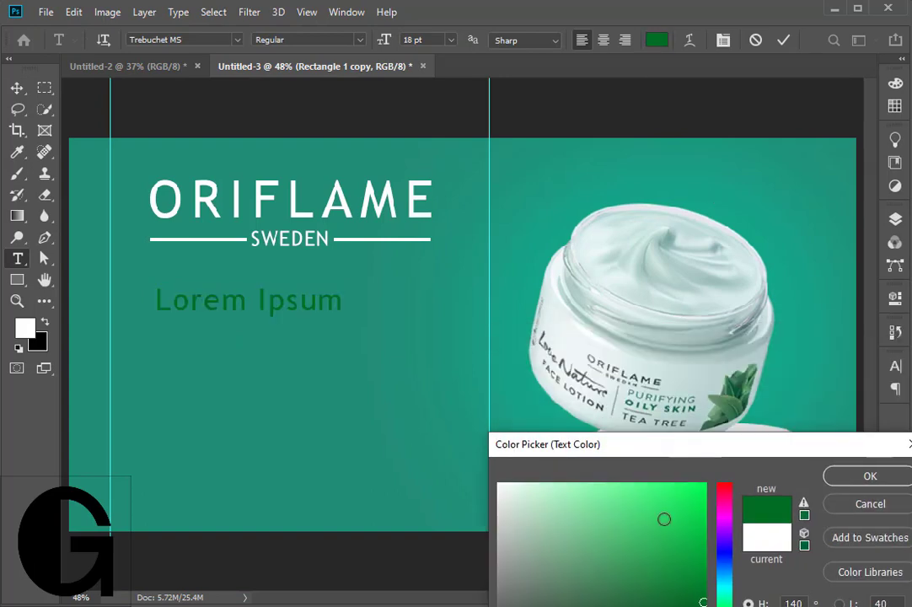
click(725, 419)
drag(700, 566, 700, 604)
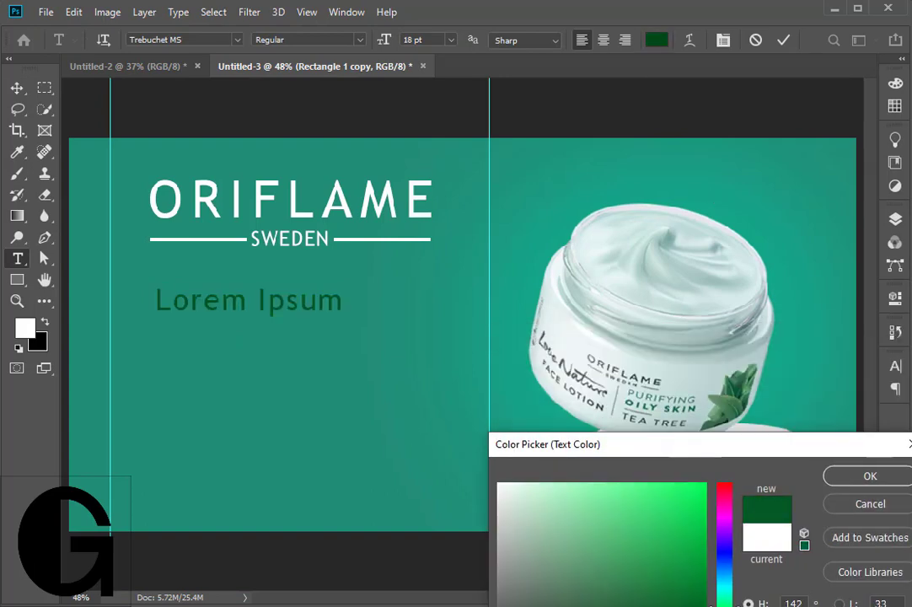
click(703, 484)
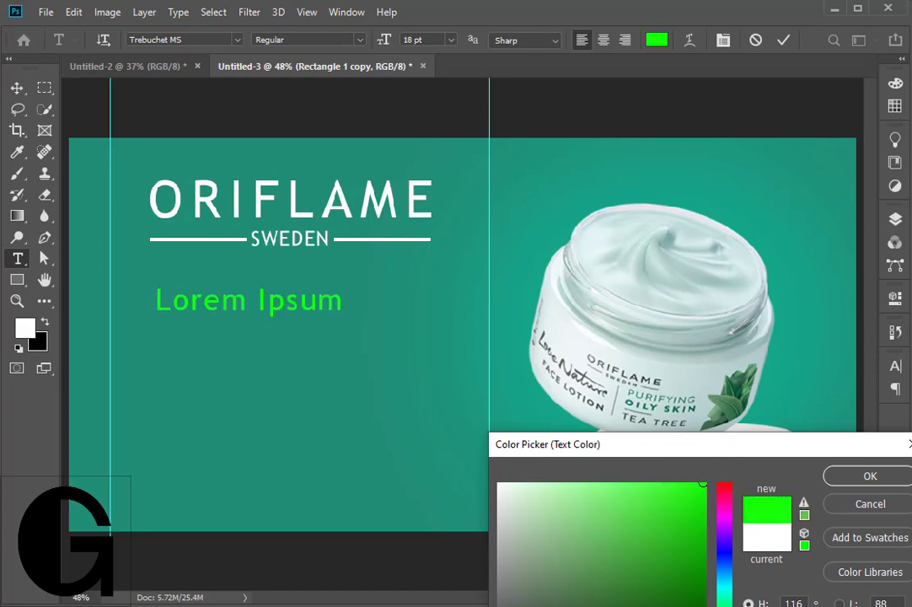
key(Return)
Type PURIFYING, recolour it deep dark green, and align it slightly left
text(PU)
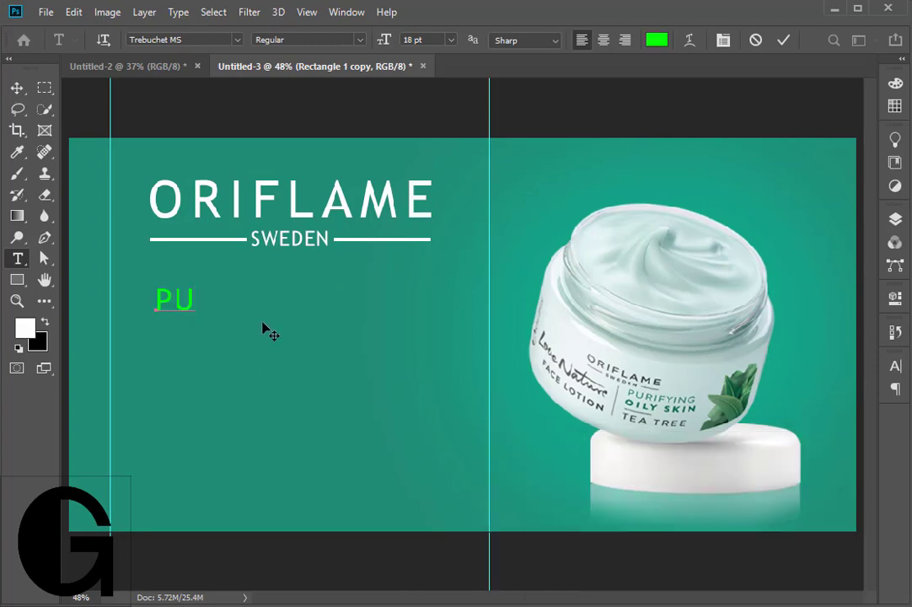
text(RIFYING)
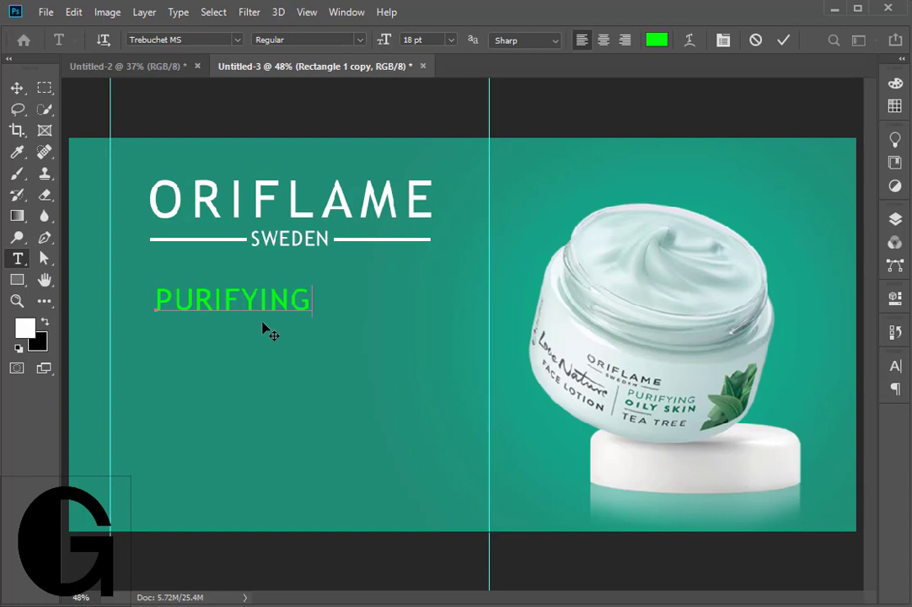
key(ctrl+a)
click(657, 40)
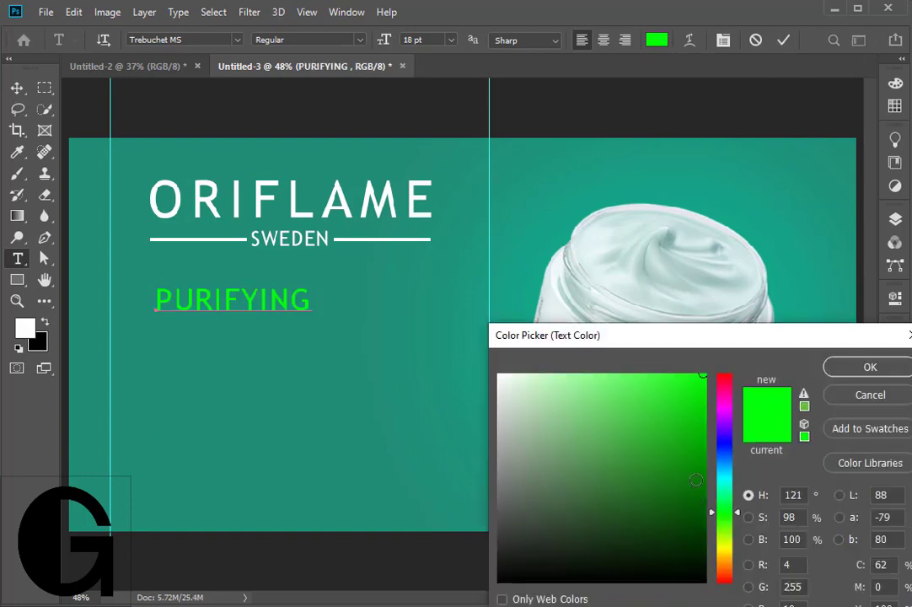
click(692, 493)
mouse_move(692, 492)
mouse_down()
mouse_move(568, 453)
mouse_move(683, 500)
mouse_move(724, 490)
mouse_up()
click(707, 446)
mouse_move(707, 445)
mouse_down()
mouse_move(698, 548)
mouse_move(708, 504)
mouse_move(705, 526)
mouse_up()
click(868, 368)
key(ctrl+Return)
key(v)
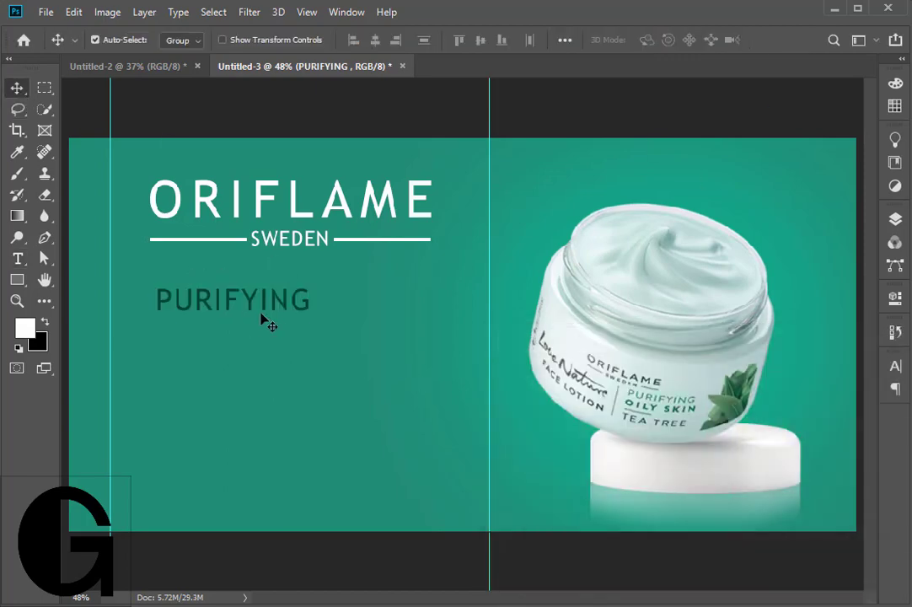
mouse_move(261, 316)
mouse_down()
mouse_move(224, 310)
mouse_move(257, 312)
mouse_up()
Add OILY SKIN below PURIFYING in Bold, reposition it and enlarge it slightly
key(t)
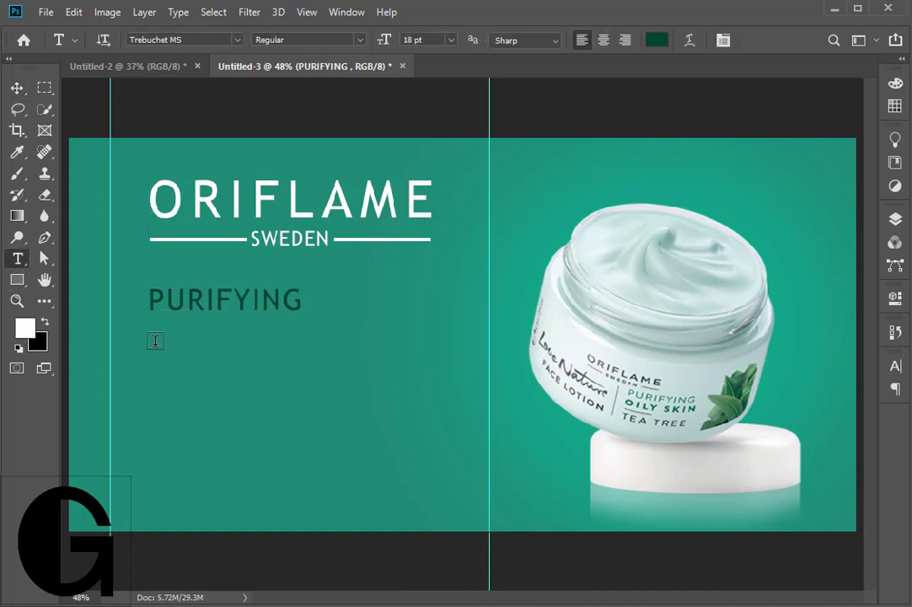
click(153, 336)
text(OILY S)
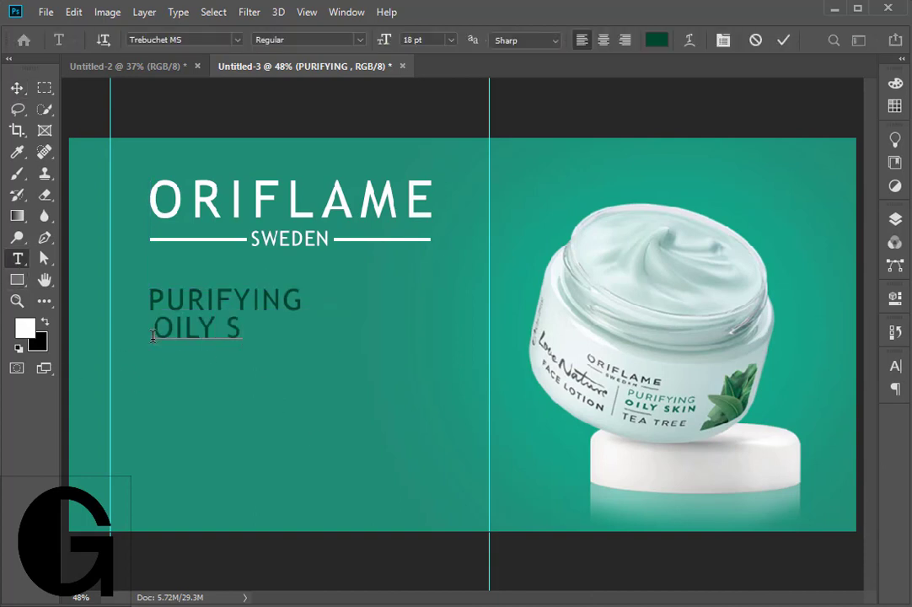
text(KIN)
key(ctrl+a)
click(895, 366)
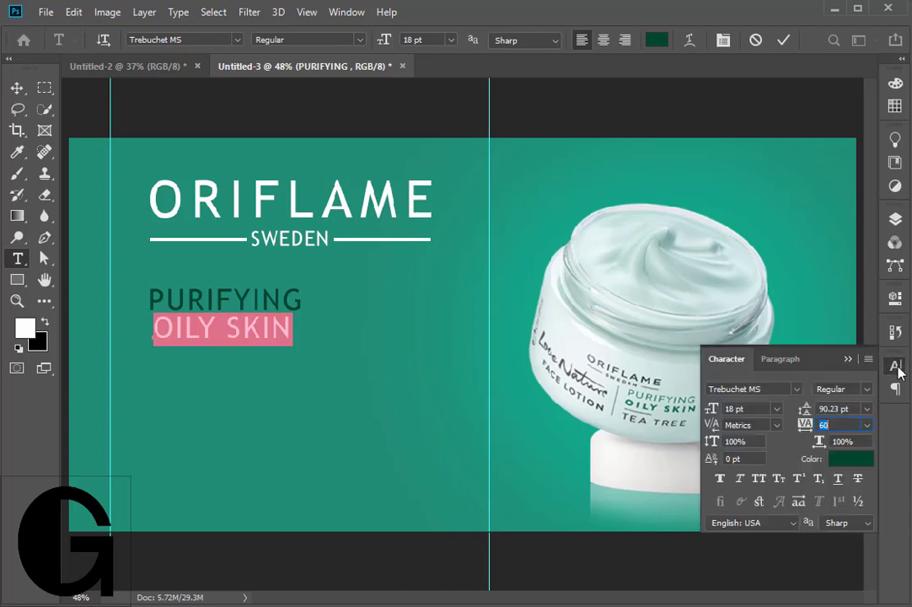
click(841, 389)
click(839, 430)
click(17, 88)
mouse_move(285, 338)
mouse_down()
mouse_move(278, 346)
mouse_move(311, 355)
mouse_up()
key(ctrl+t)
click(789, 40)
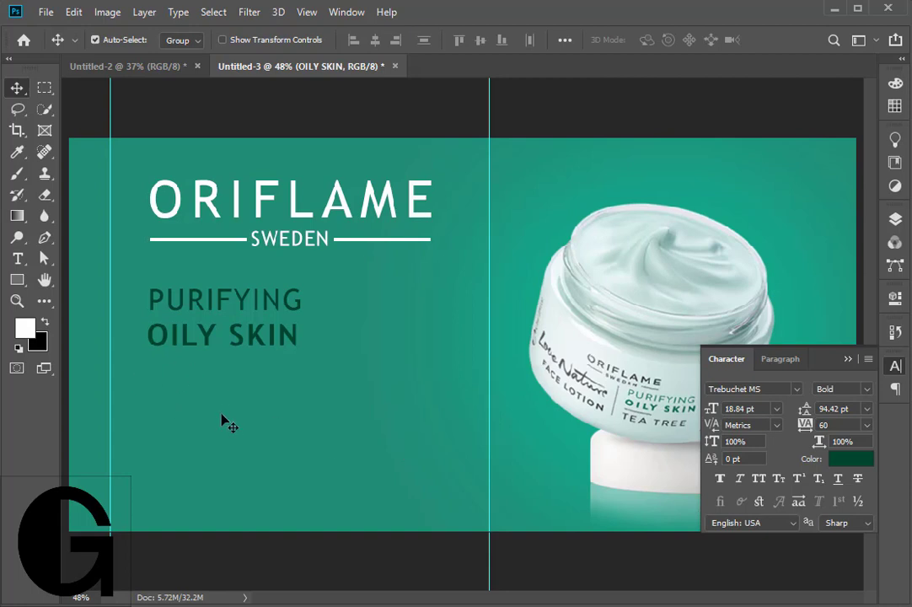
Type FACE LOTION below OILY SKIN, color it white, and nudge it into place
key(t)
click(154, 387)
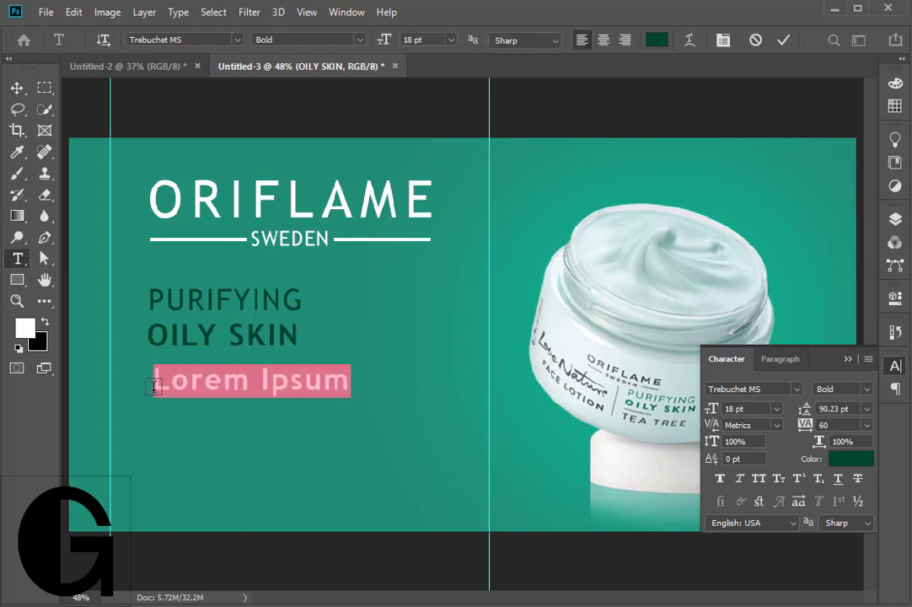
text(F)
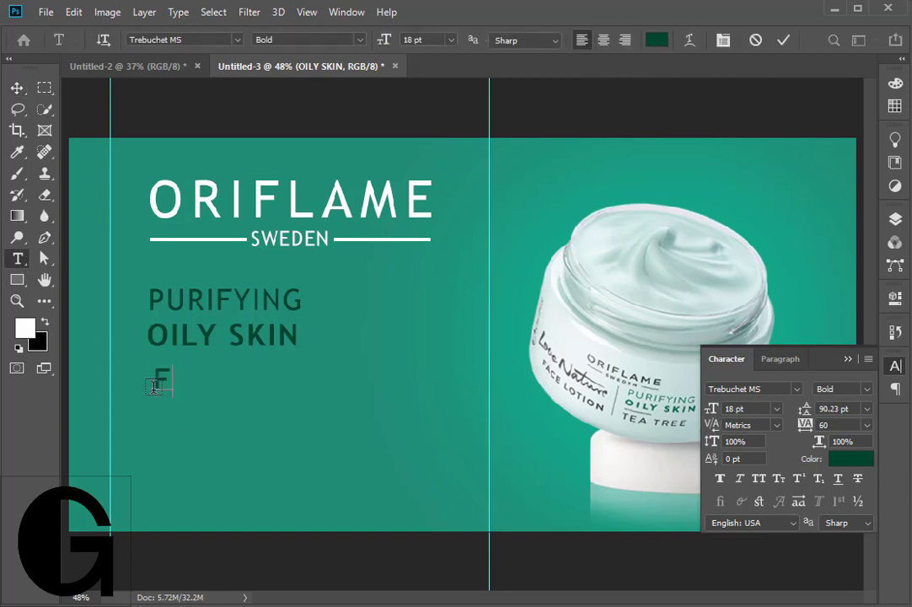
text(ACE LOTION)
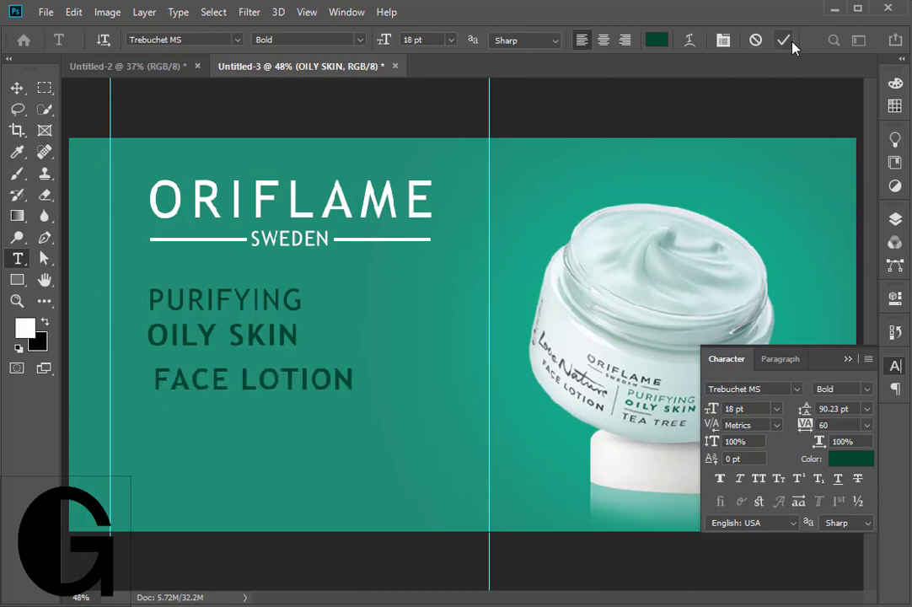
click(784, 40)
key(v)
drag(301, 393, 282, 394)
double_click(282, 382)
click(657, 39)
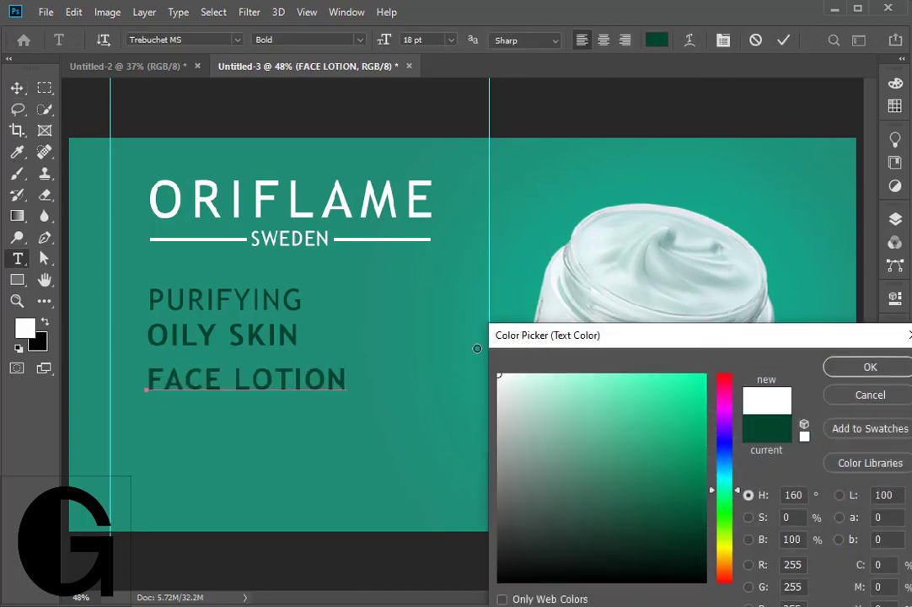
click(499, 373)
key(Return)
click(17, 86)
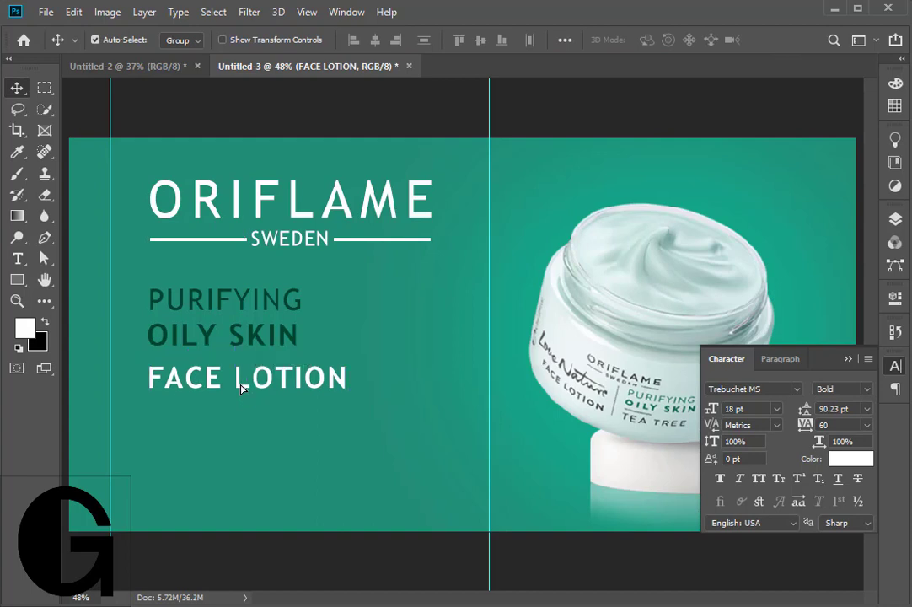
drag(240, 388, 242, 394)
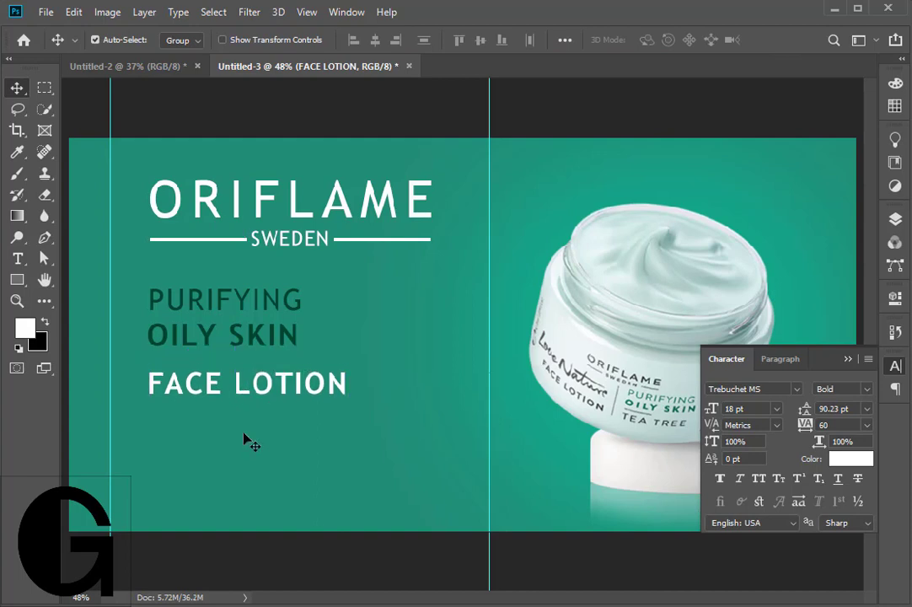
Add a Regular-style TEA TREE line below FACE LOTION and nudge it slightly up-left
click(18, 260)
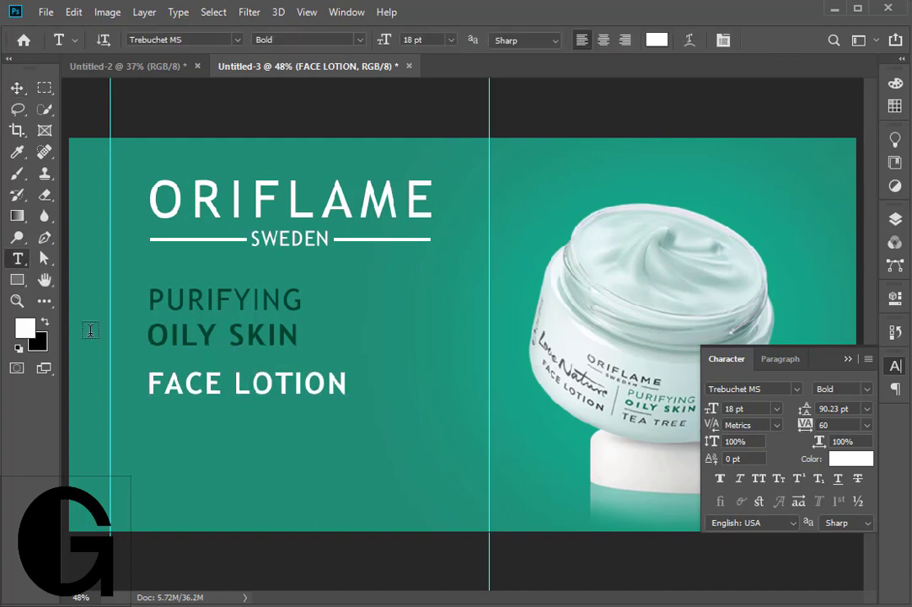
click(150, 434)
click(844, 389)
click(834, 348)
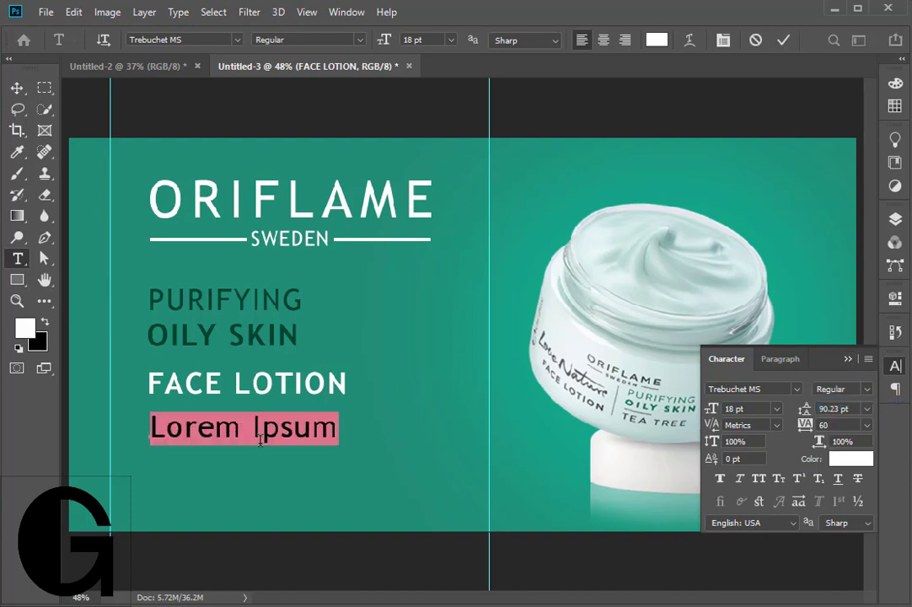
text(TEA TREE)
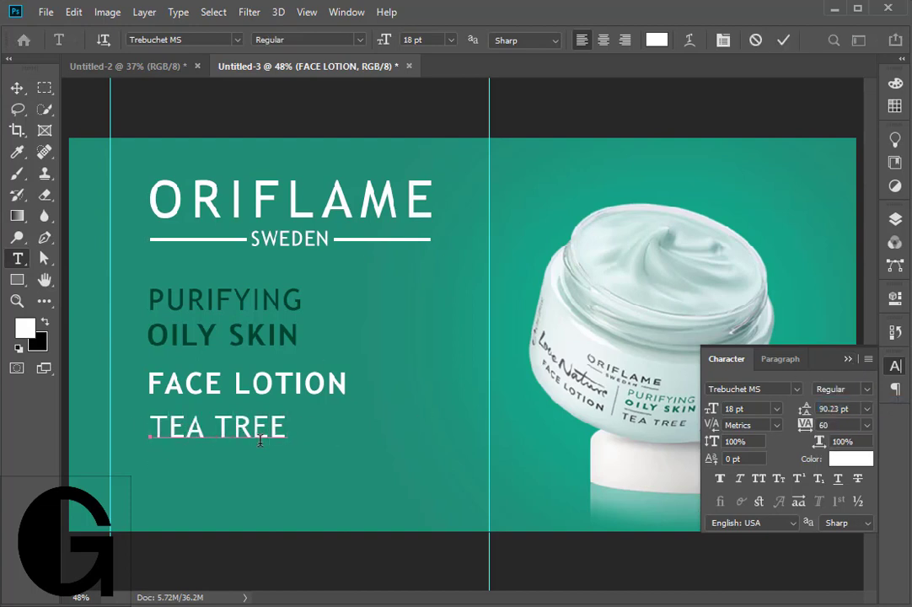
click(363, 100)
key(v)
drag(265, 437, 261, 434)
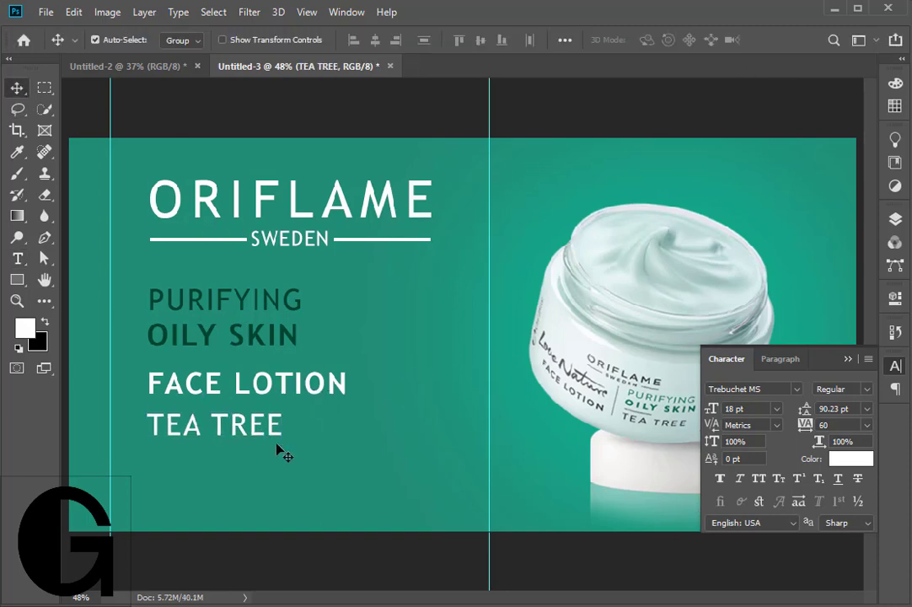
click(399, 210)
Move the ORIFLAME SWEDEN logo layers to the upper right and the top of the layer stack
key(ctrl+t)
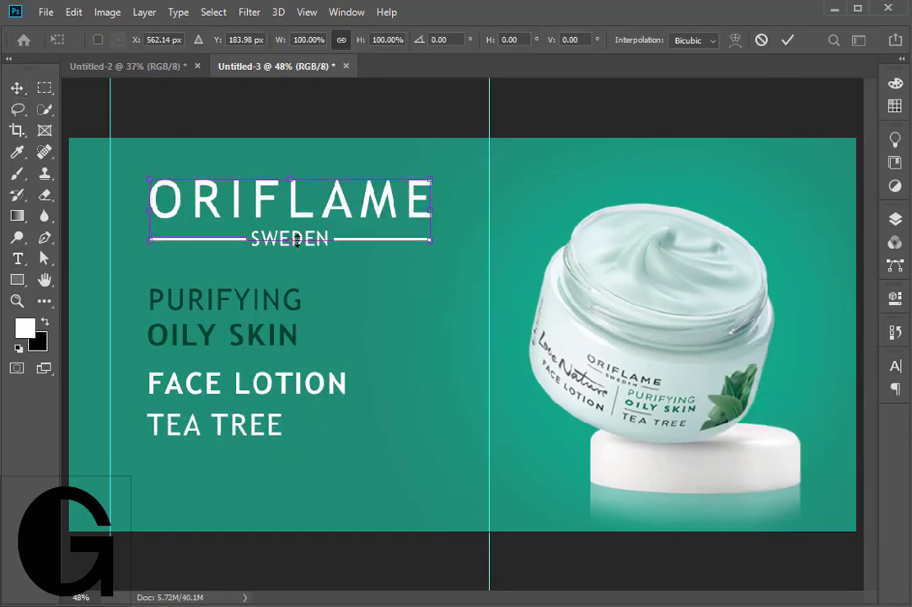
click(762, 40)
click(896, 218)
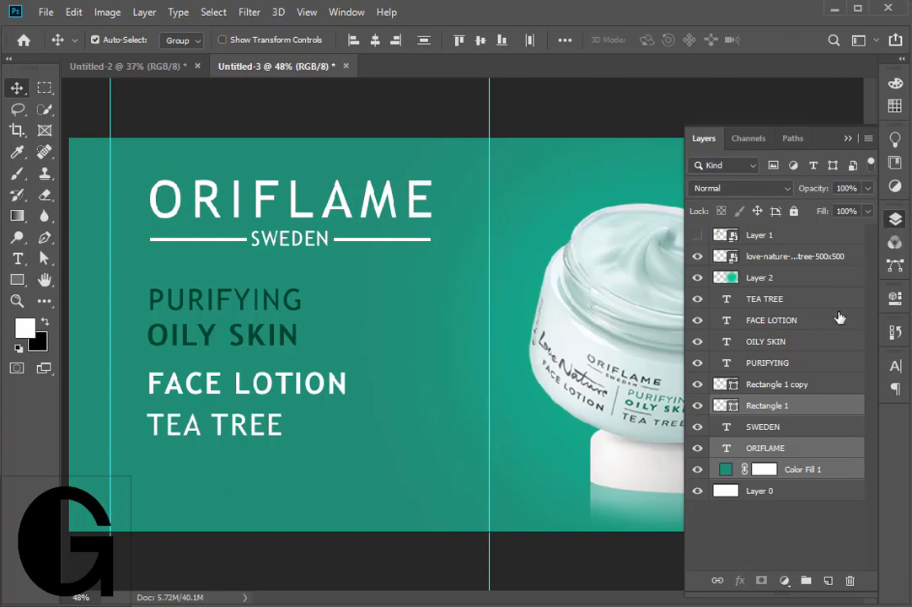
click(784, 470)
click(775, 448)
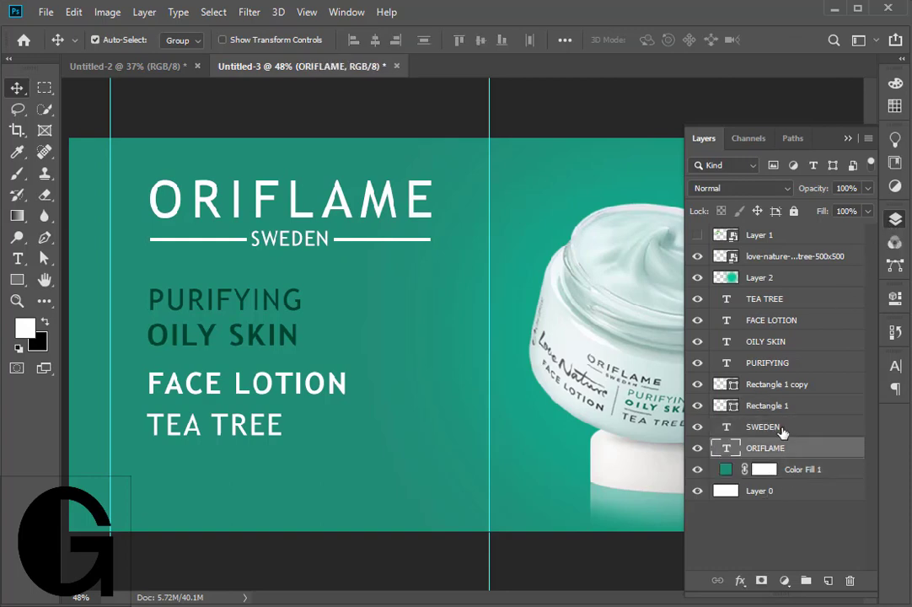
shift+click(792, 405)
shift+click(794, 393)
key(ctrl+t)
drag(387, 206, 745, 181)
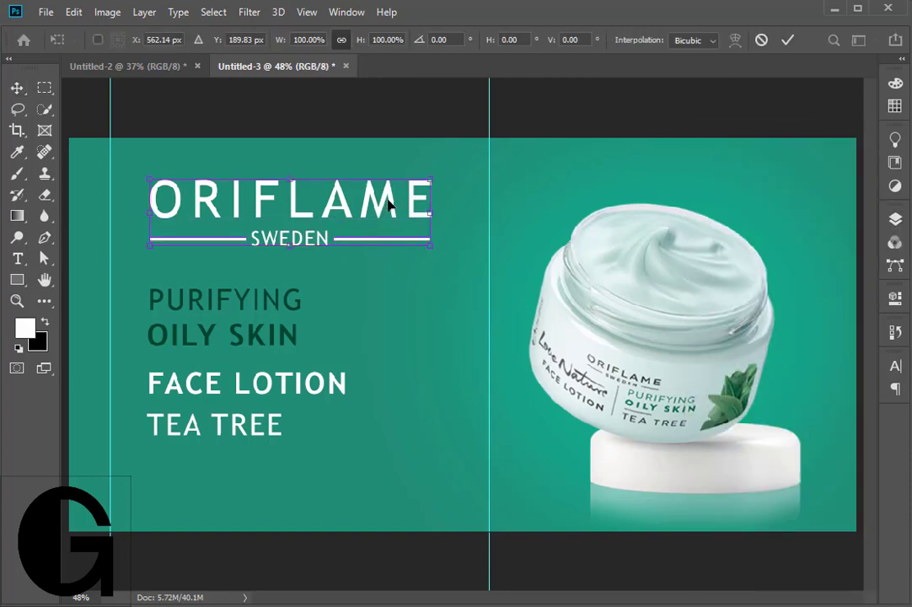
key(Return)
click(896, 218)
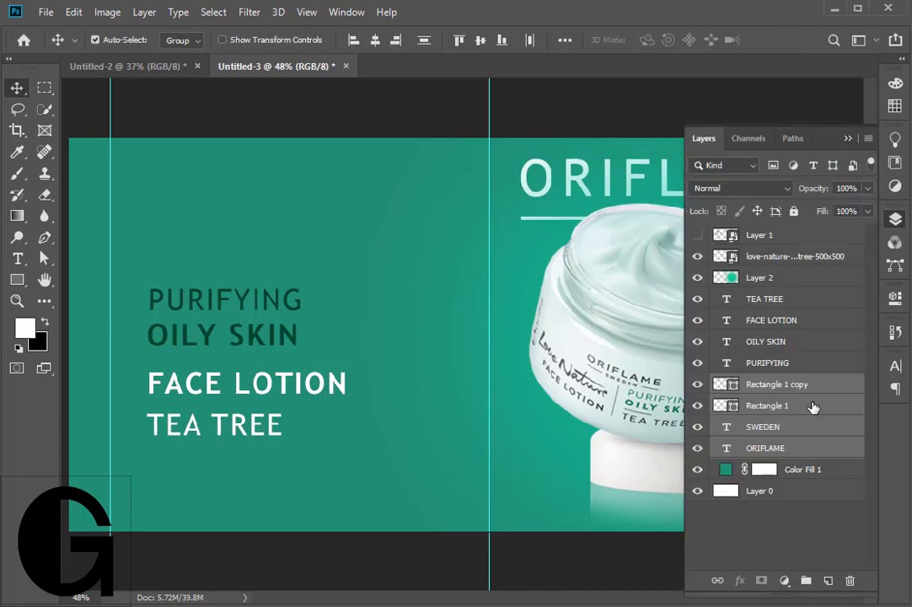
drag(813, 406, 772, 229)
Shrink the product jar and place it below the logo
click(700, 390)
key(ctrl+t)
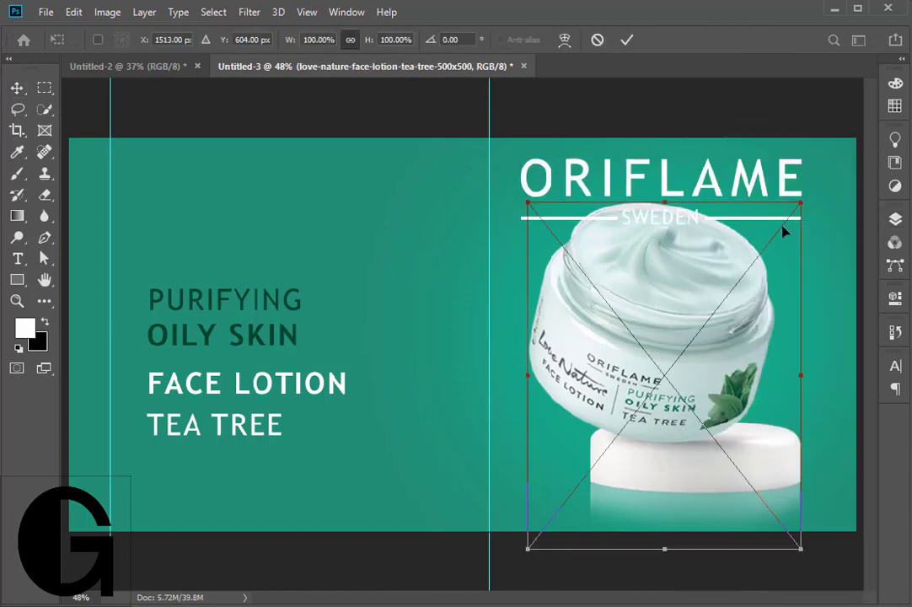
mouse_move(727, 230)
mouse_down()
mouse_move(765, 310)
mouse_move(576, 328)
mouse_up()
click(625, 40)
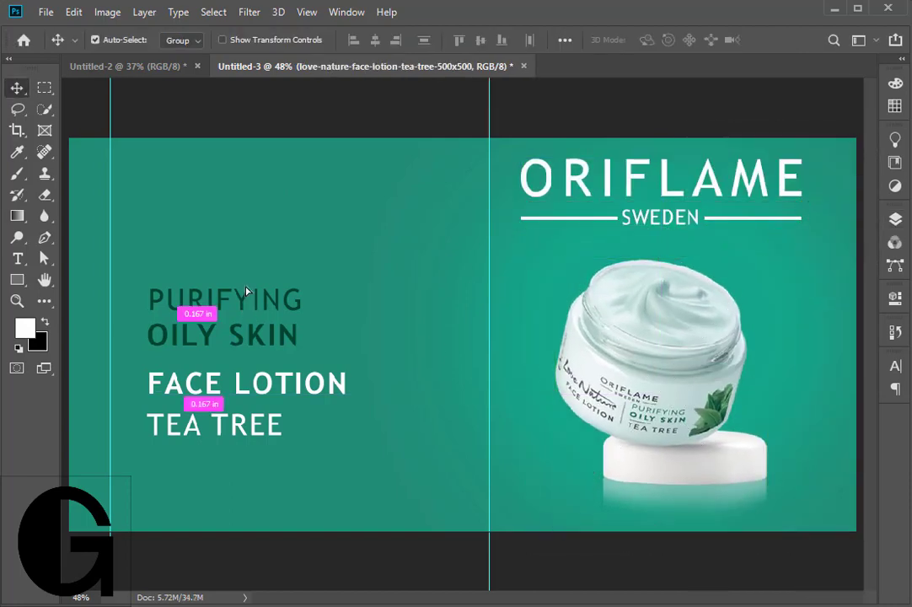
Stack PURIFYING, OILY SKIN, FACE LOTION and TEA TREE higher and closer together
drag(247, 298, 253, 226)
drag(253, 346, 260, 270)
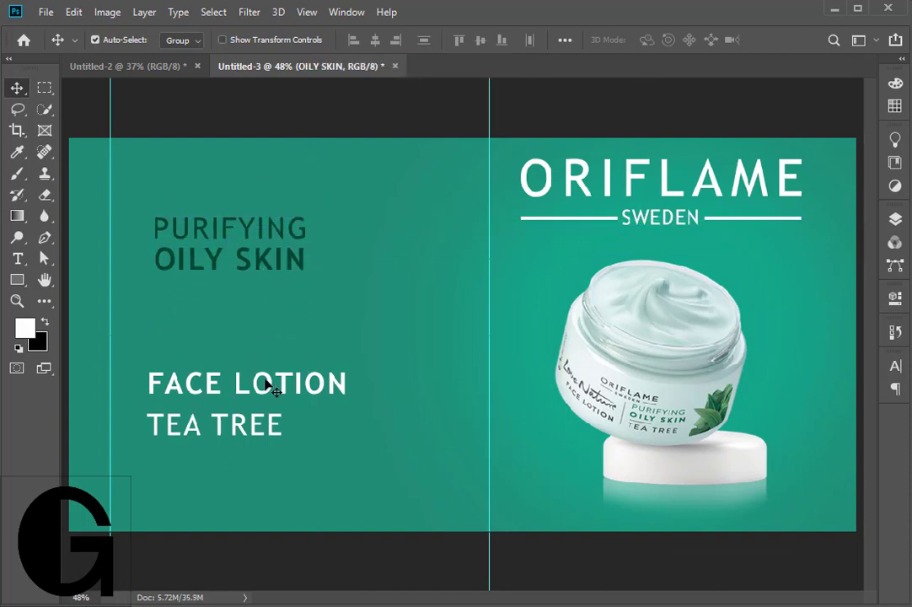
drag(266, 384, 274, 301)
click(215, 269)
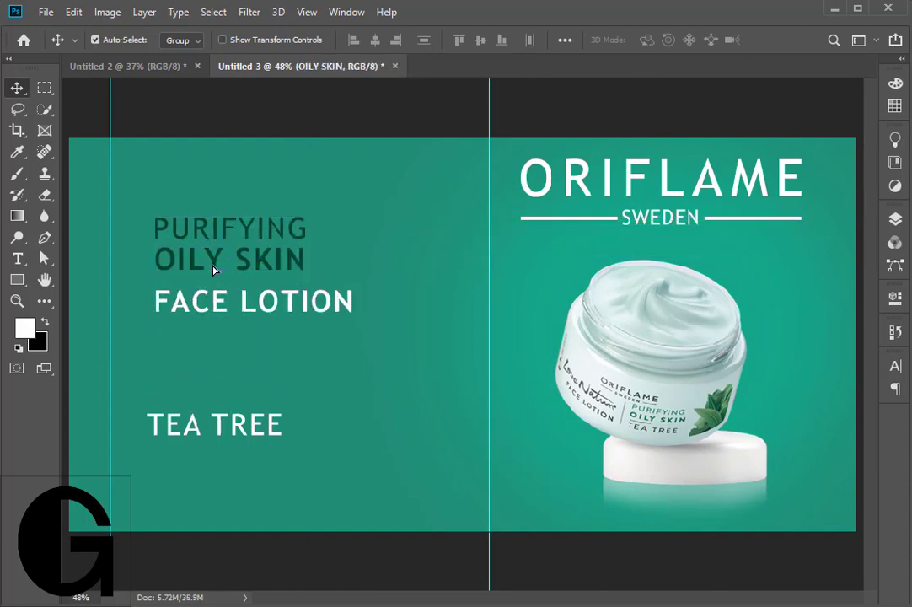
key(ctrl+t)
key(Return)
drag(278, 302, 275, 302)
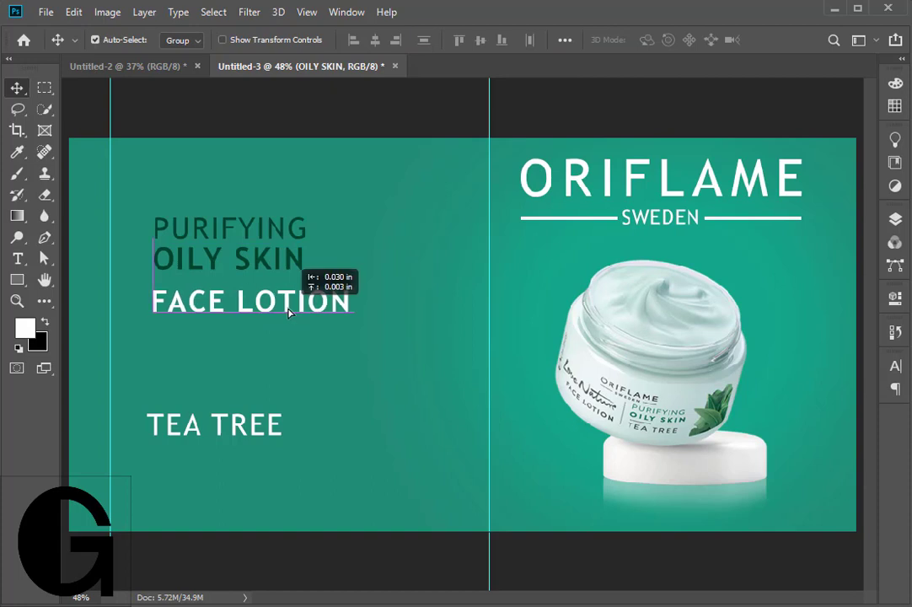
double_click(275, 301)
click(782, 39)
drag(271, 424, 278, 346)
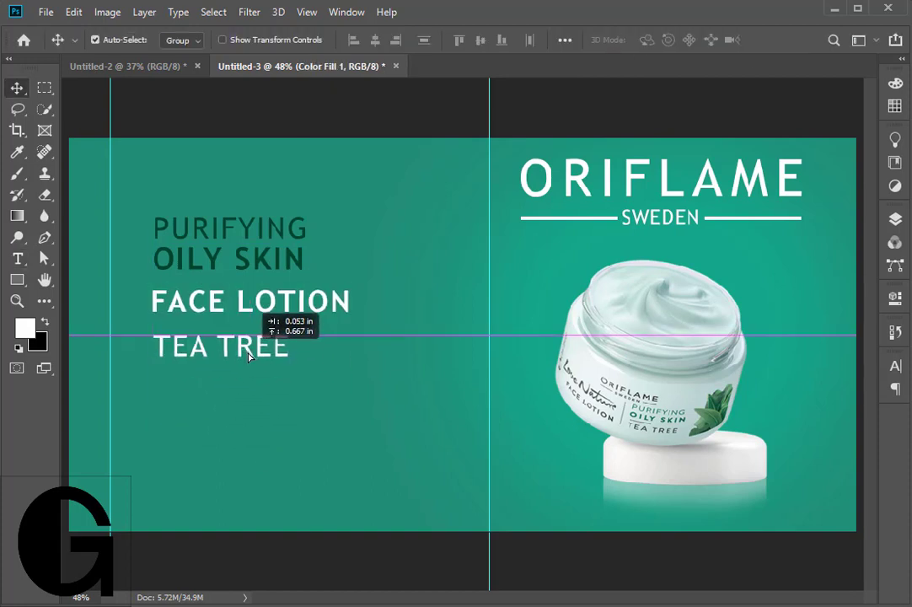
key(F7)
Zoom in on the four-line headline block
shift+click(774, 448)
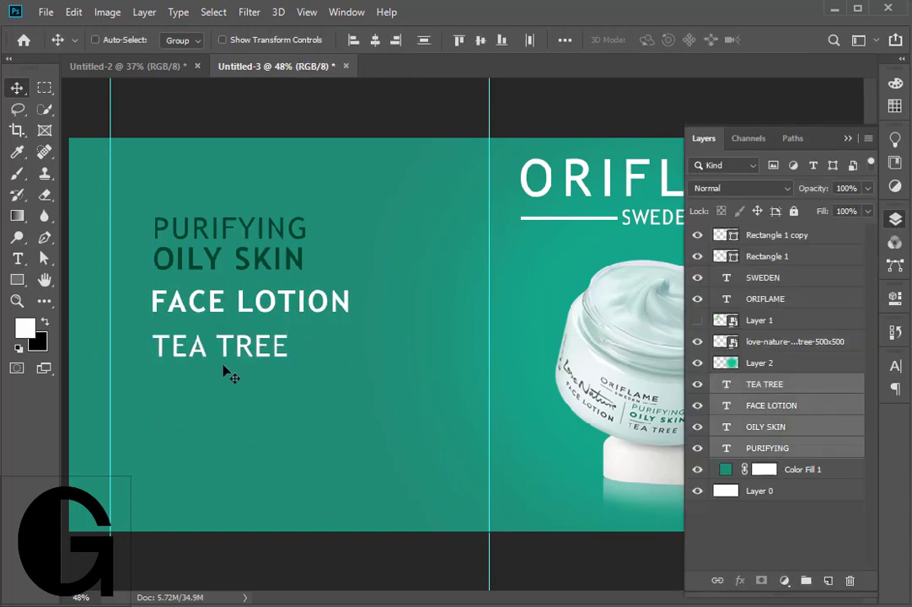
key(ctrl+t)
key(Return)
key(z)
click(166, 266)
key(v)
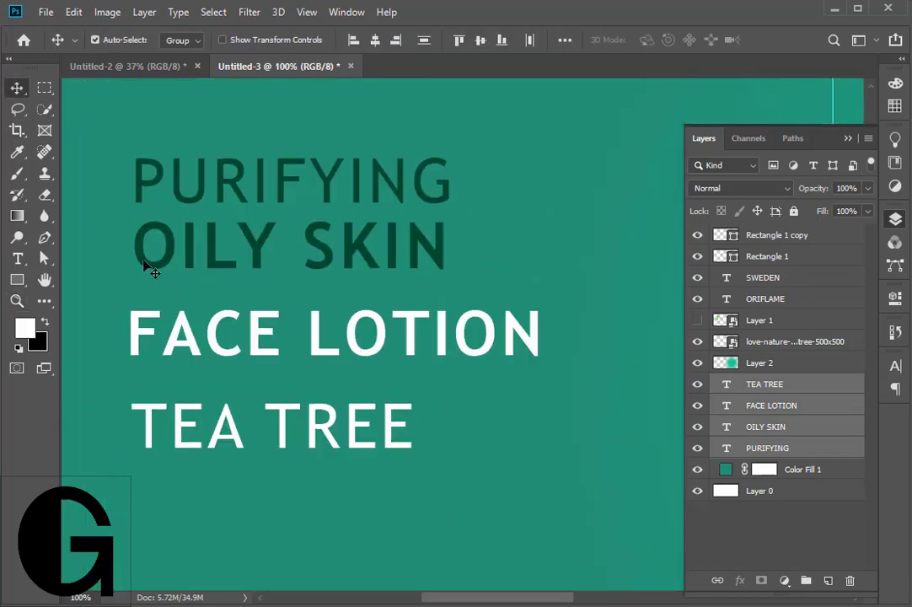
key(ctrl+t)
key(Return)
Widen OILY SKIN to about 101% so it matches PURIFYING
click(211, 245)
key(ctrl+t)
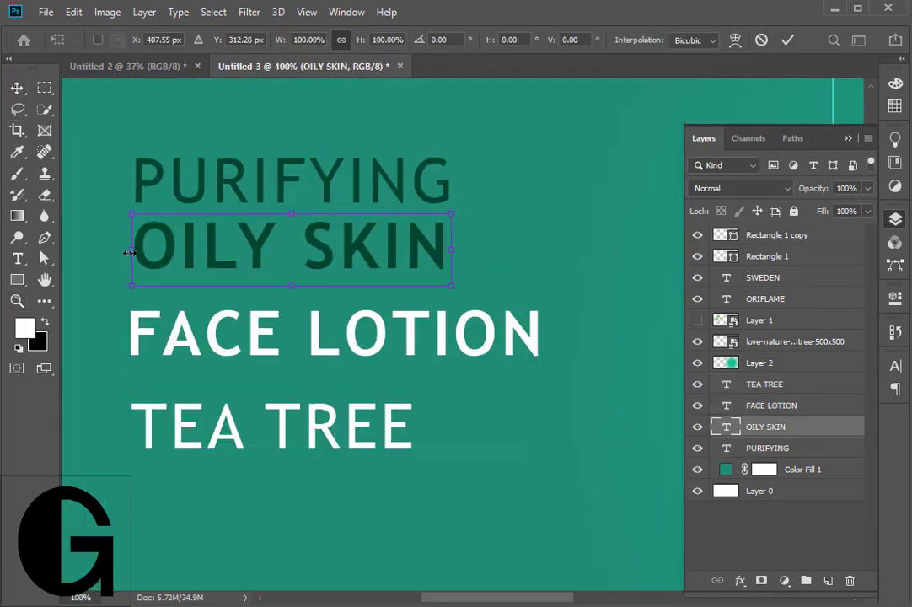
drag(129, 249, 137, 248)
drag(452, 248, 455, 246)
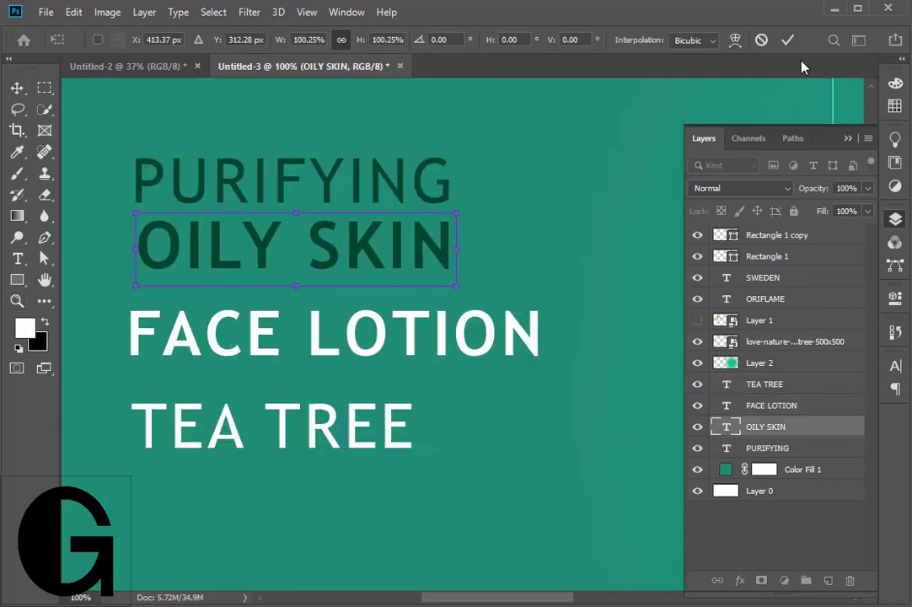
click(788, 40)
key(ctrl+t)
drag(137, 249, 133, 249)
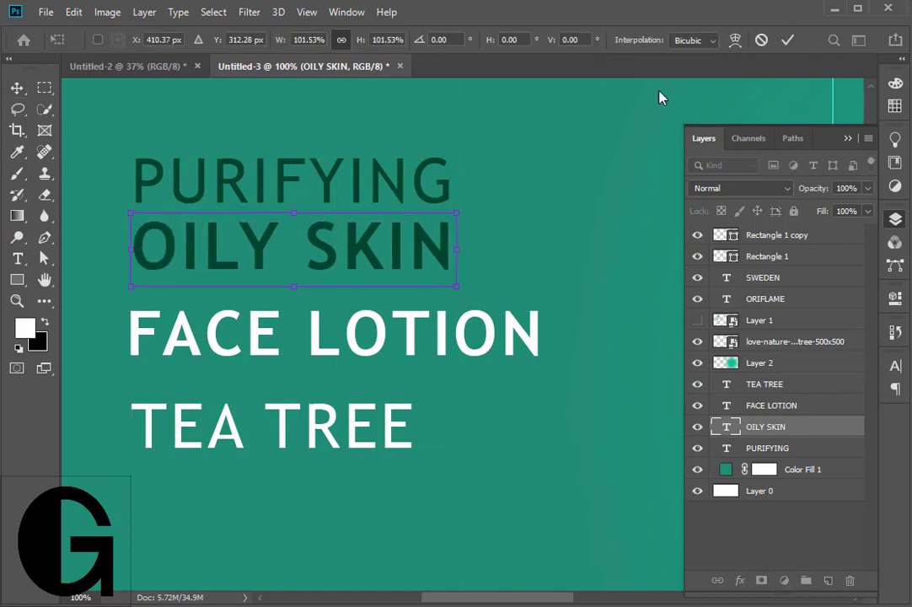
key(Return)
Pull FACE LOTION and TEA TREE up tight beneath OILY SKIN and zoom back out
drag(204, 329, 204, 314)
drag(283, 437, 281, 397)
key(F7)
key(ctrl+0)
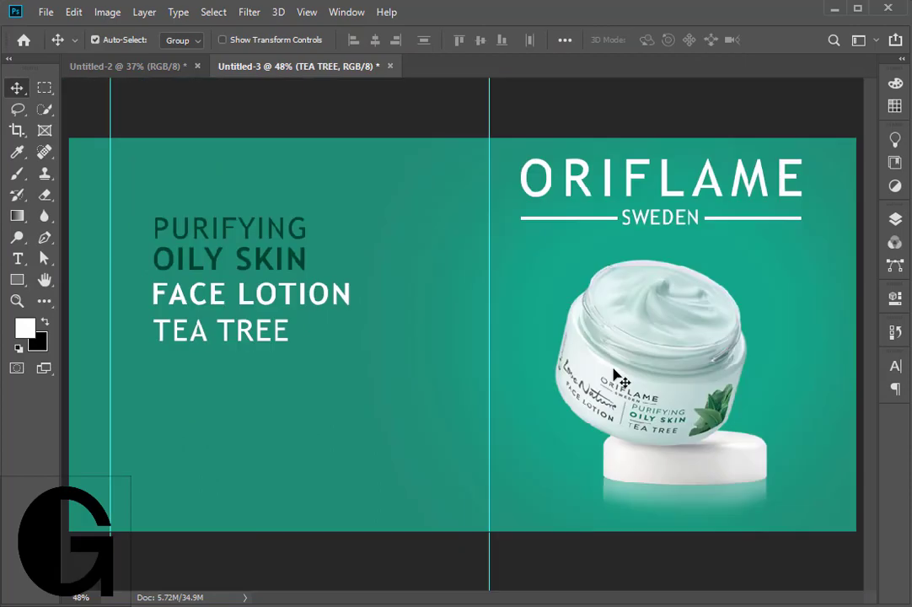
key(F7)
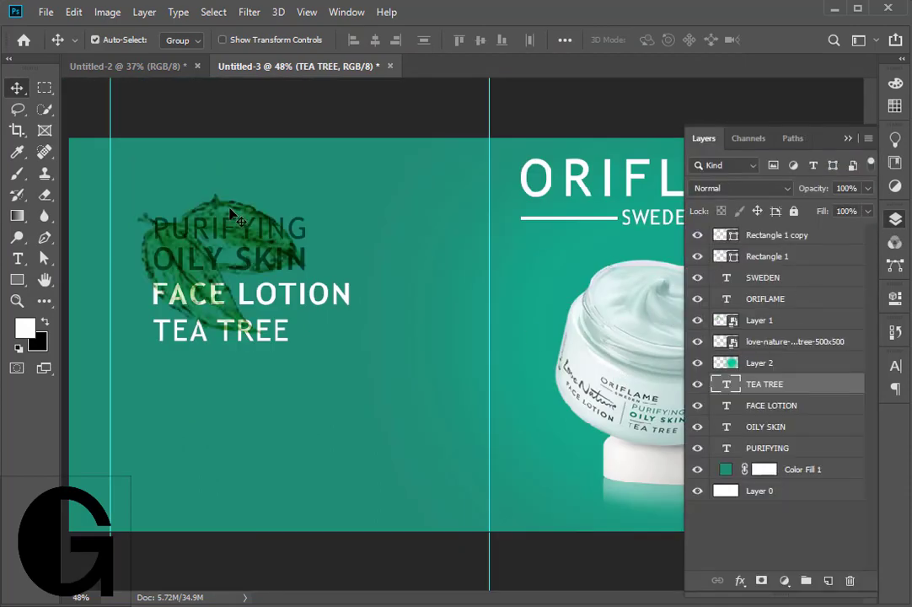
Move the leaf to the top-left in Multiply mode and add a copy rotated about -74° at bottom-left
drag(234, 215, 133, 173)
click(769, 188)
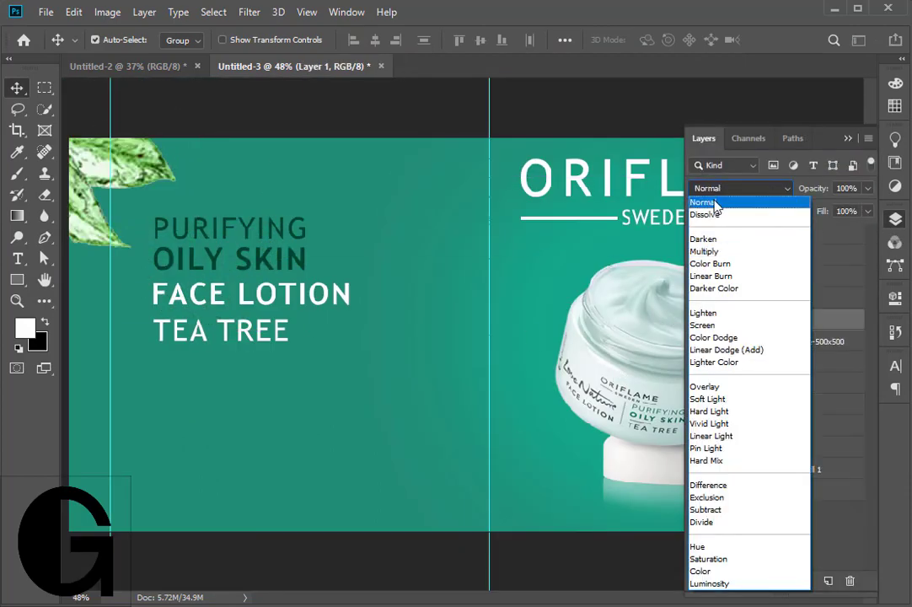
click(706, 251)
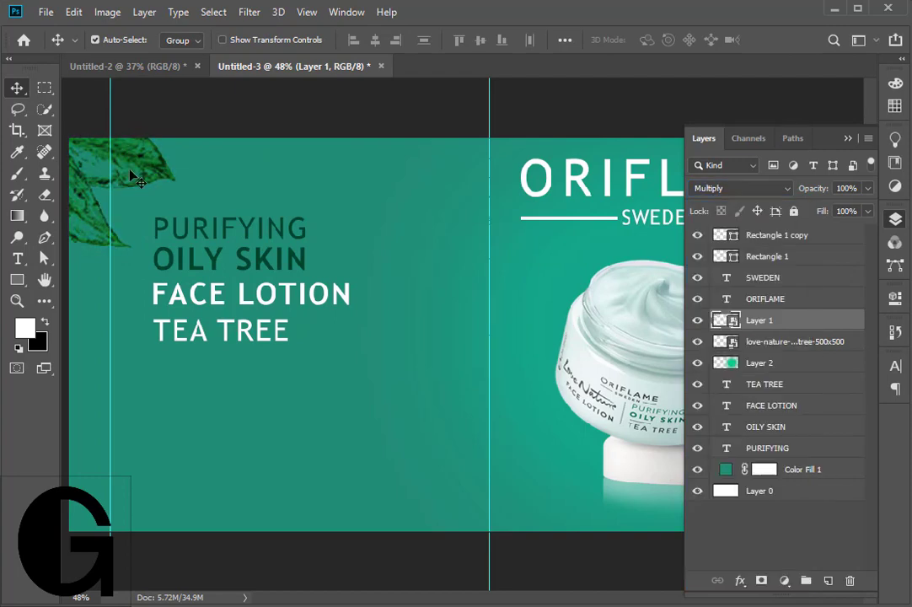
drag(133, 175, 128, 438)
key(ctrl+t)
mouse_move(253, 485)
mouse_down()
mouse_move(261, 442)
mouse_move(112, 416)
mouse_up()
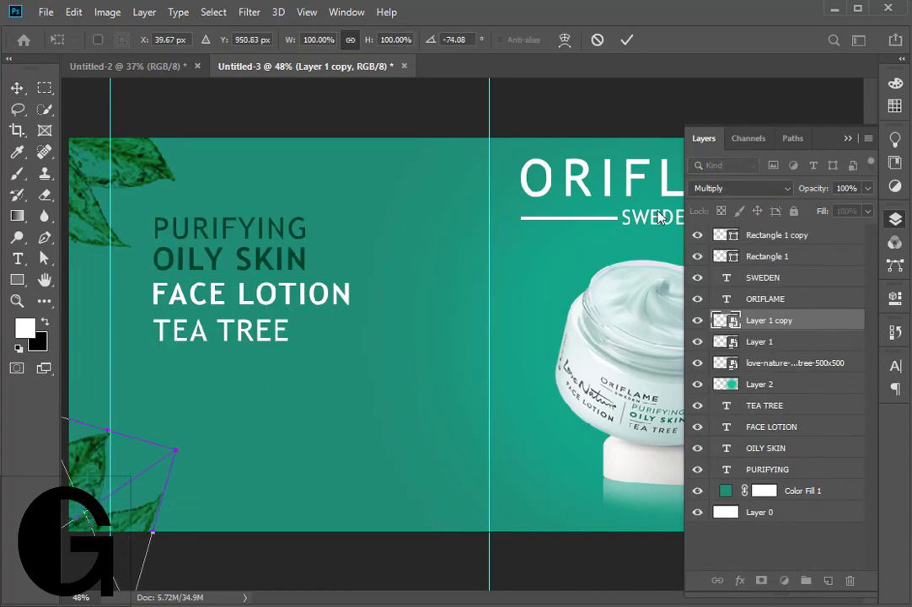
key(Return)
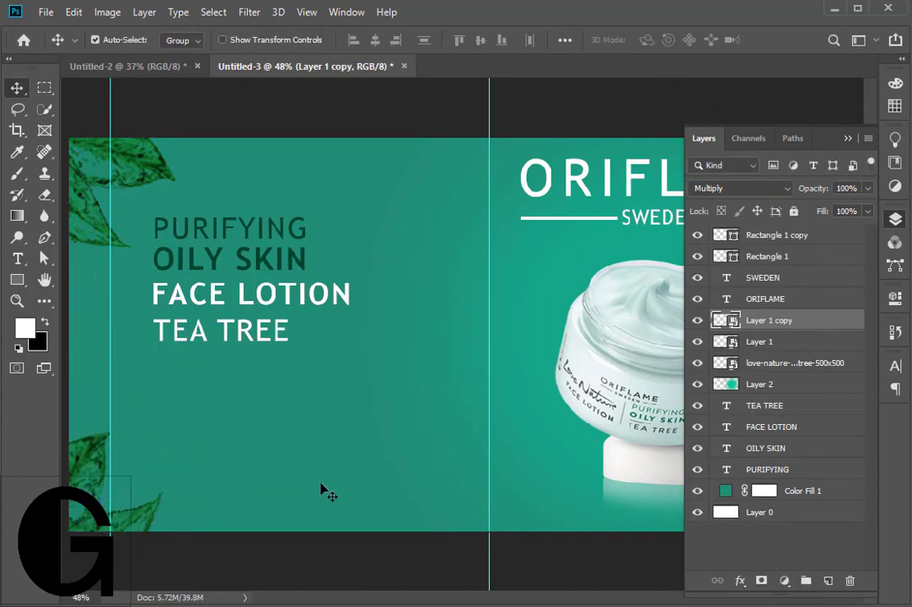
Scale the four headline lines together slightly and nudge the block upward
click(187, 230)
shift+click(798, 408)
key(ctrl+t)
drag(349, 340, 442, 444)
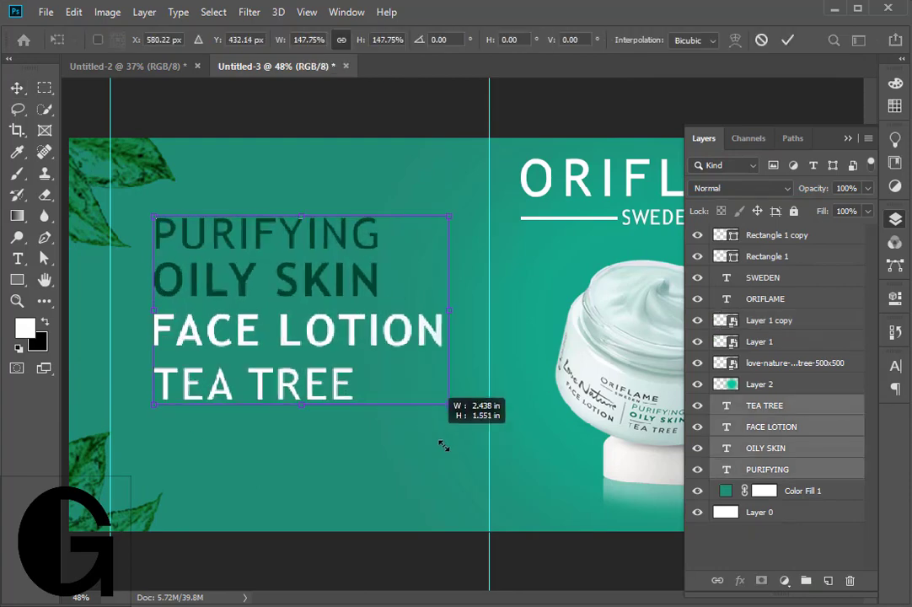
drag(436, 350, 436, 330)
key(Return)
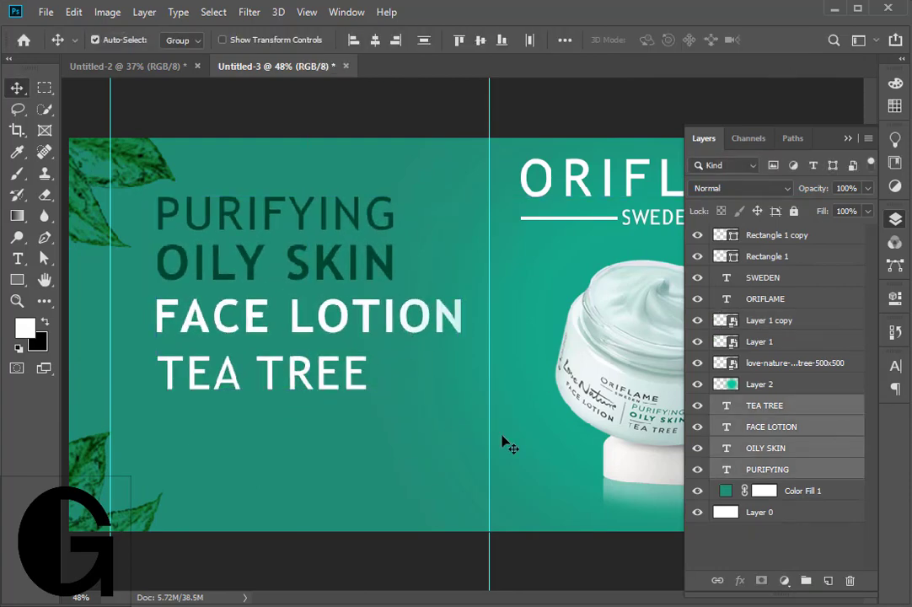
key(ctrl+t)
drag(457, 220, 416, 224)
drag(267, 283, 266, 275)
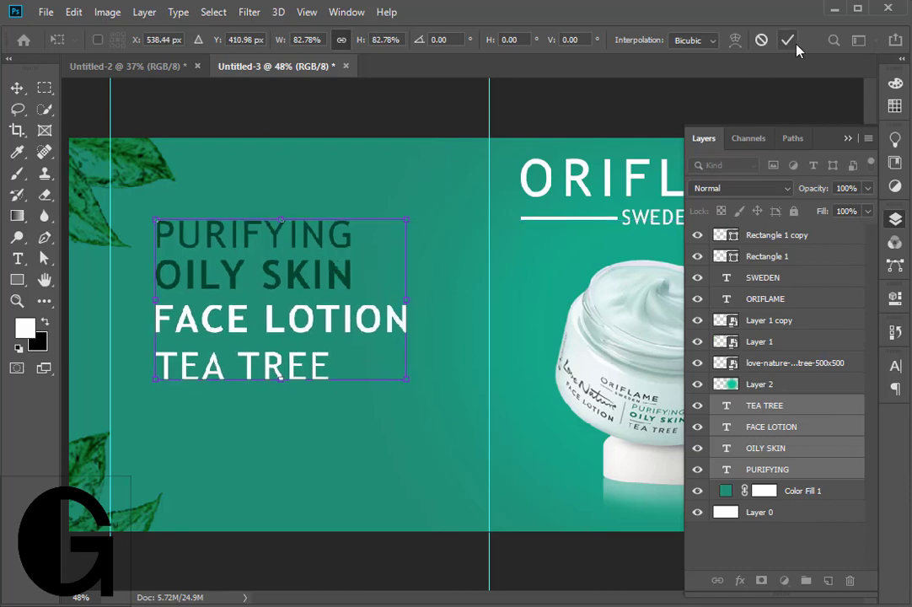
click(793, 40)
Add a LOVE NATURE text line below TEA TREE
key(t)
click(162, 446)
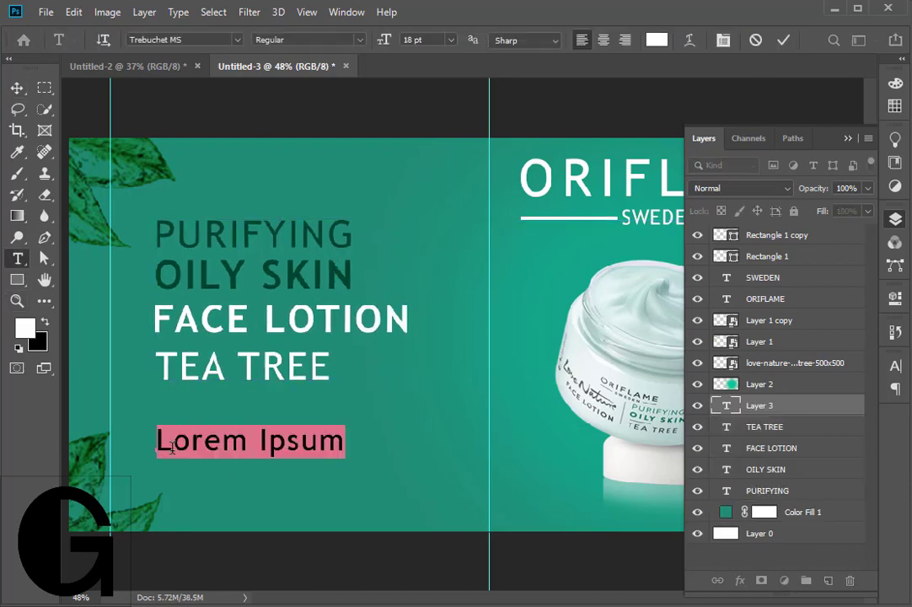
text(LOVE NATURE)
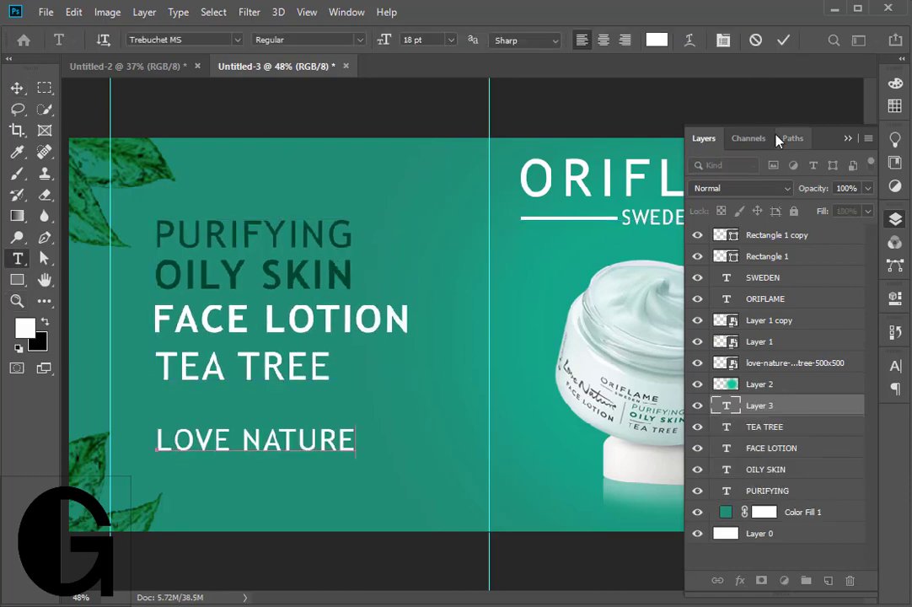
click(784, 40)
Set LOVE NATURE in the Take Charge script font
double_click(726, 406)
click(895, 366)
click(797, 388)
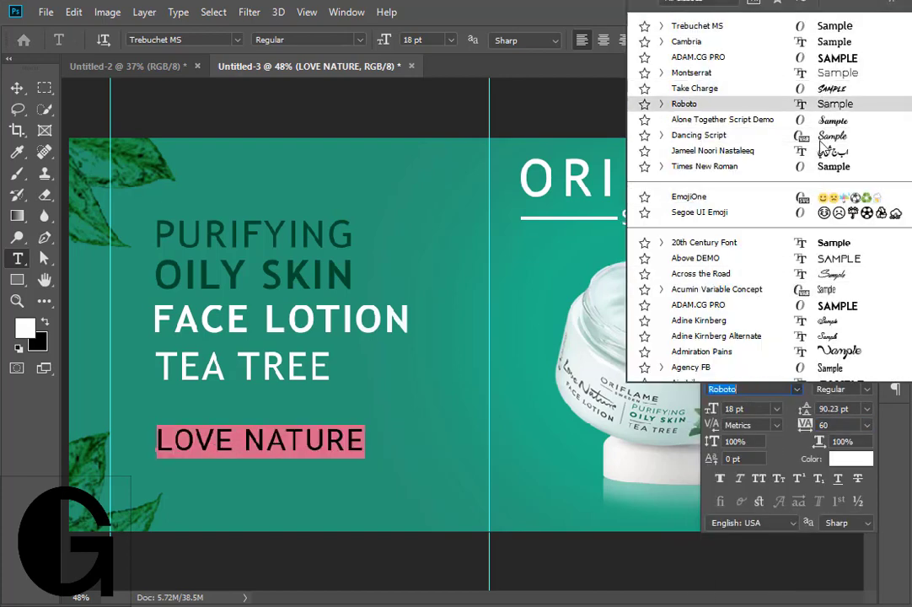
scroll(809, 354, down, 1)
scroll(818, 349, down, 2)
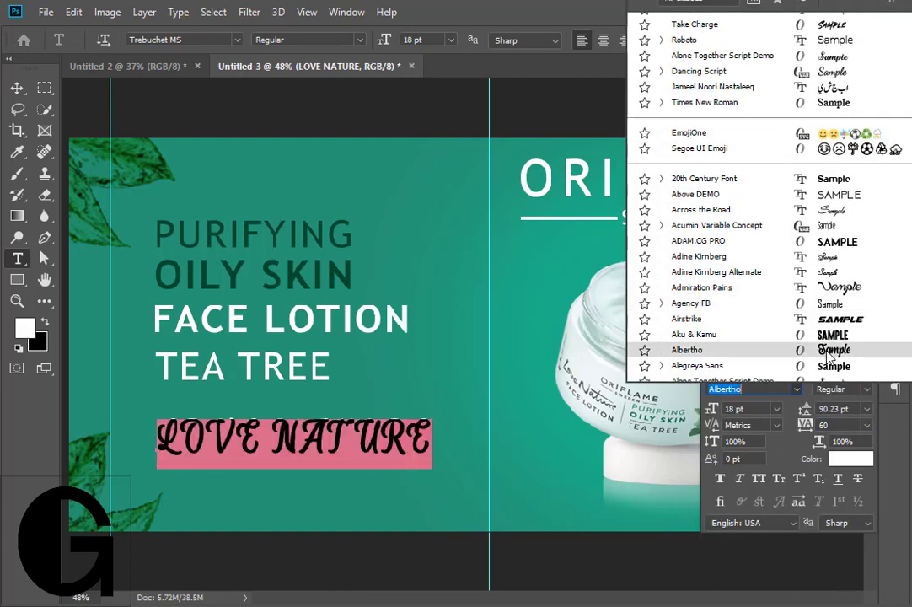
scroll(826, 346, down, 2)
scroll(833, 350, down, 2)
scroll(840, 353, down, 4)
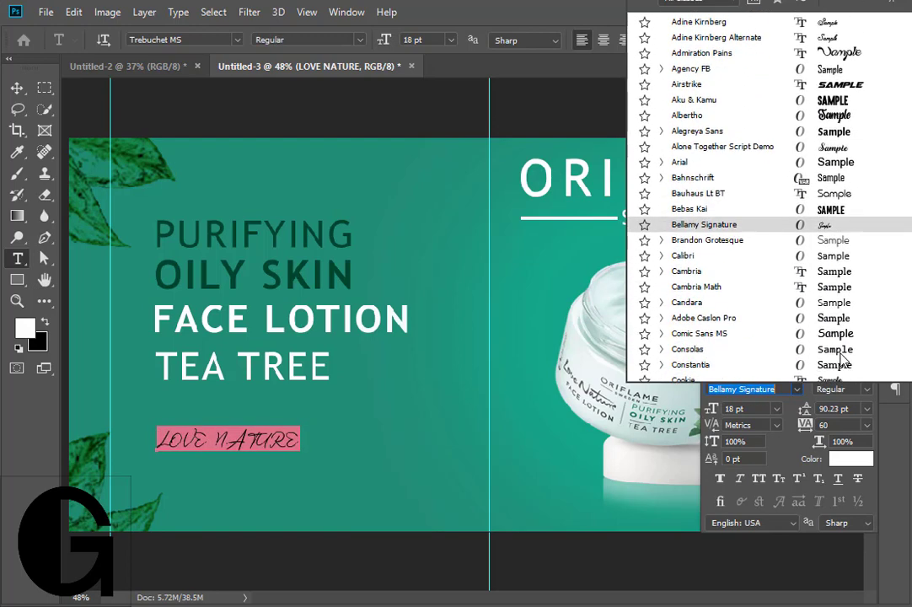
scroll(843, 337, down, 2)
scroll(843, 333, down, 2)
scroll(843, 333, down, 1)
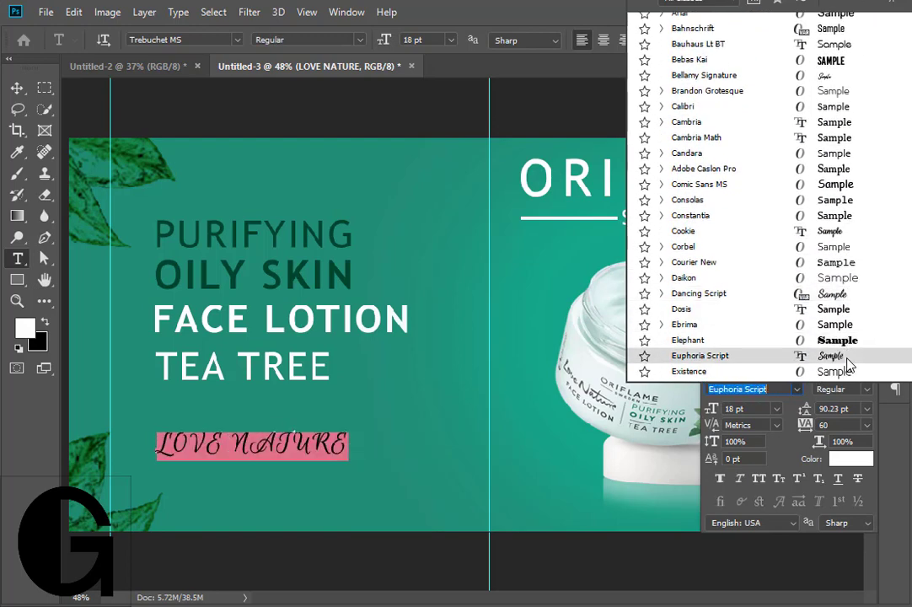
scroll(849, 350, down, 1)
scroll(848, 354, down, 4)
scroll(848, 359, down, 5)
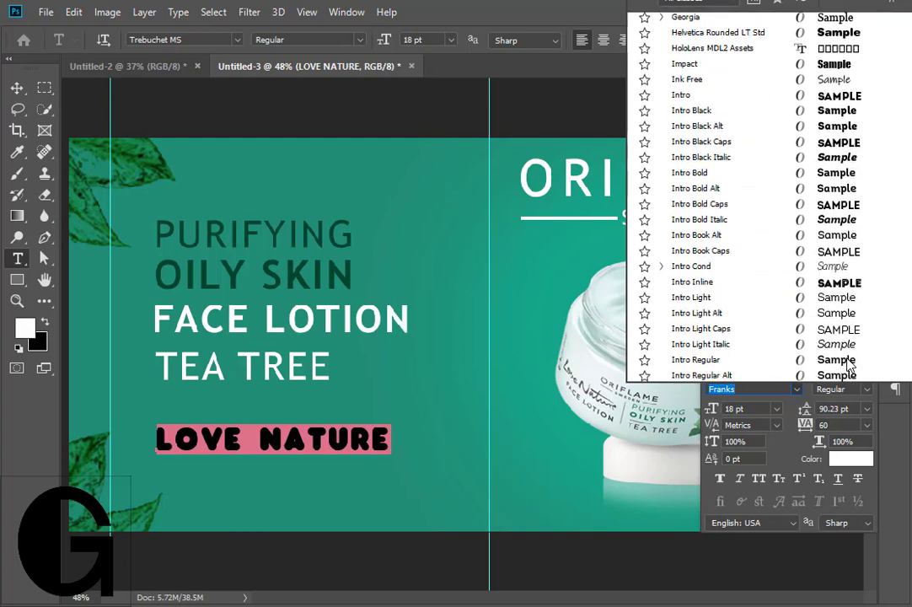
scroll(849, 362, down, 4)
scroll(851, 337, down, 5)
scroll(851, 333, down, 5)
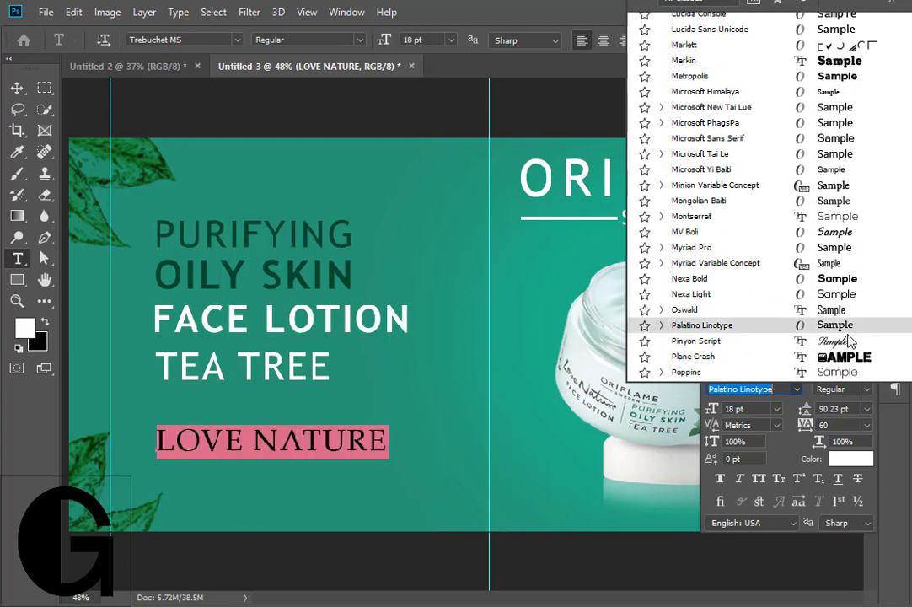
scroll(852, 345, down, 2)
scroll(850, 341, down, 7)
scroll(854, 338, down, 5)
scroll(857, 331, down, 5)
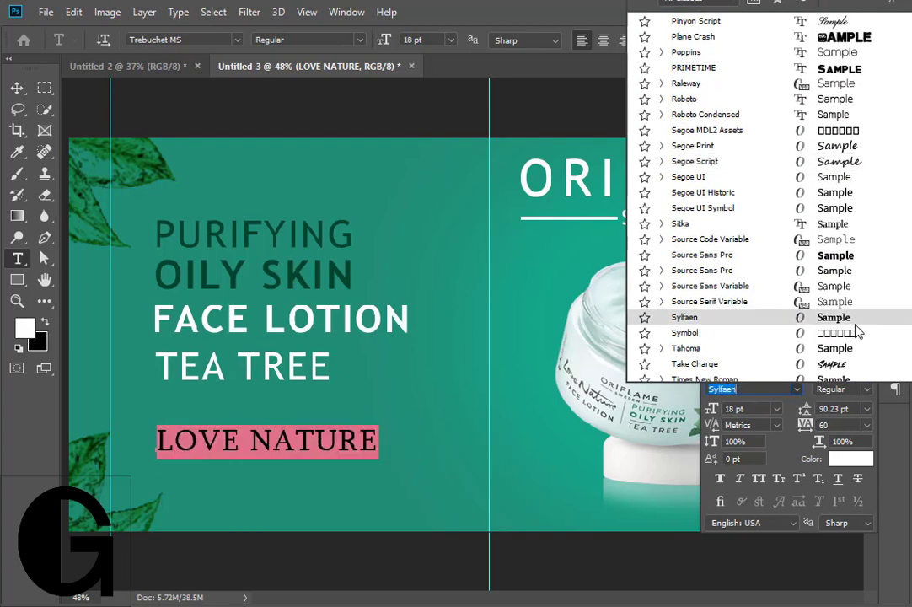
scroll(852, 329, down, 3)
scroll(843, 325, down, 4)
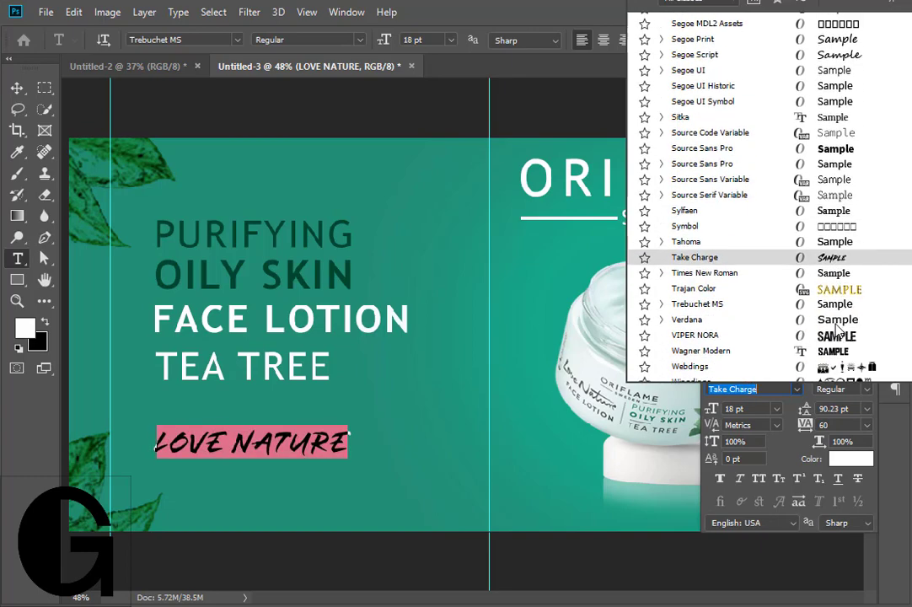
scroll(843, 325, down, 6)
scroll(841, 320, down, 4)
scroll(841, 318, down, 10)
scroll(842, 318, up, 6)
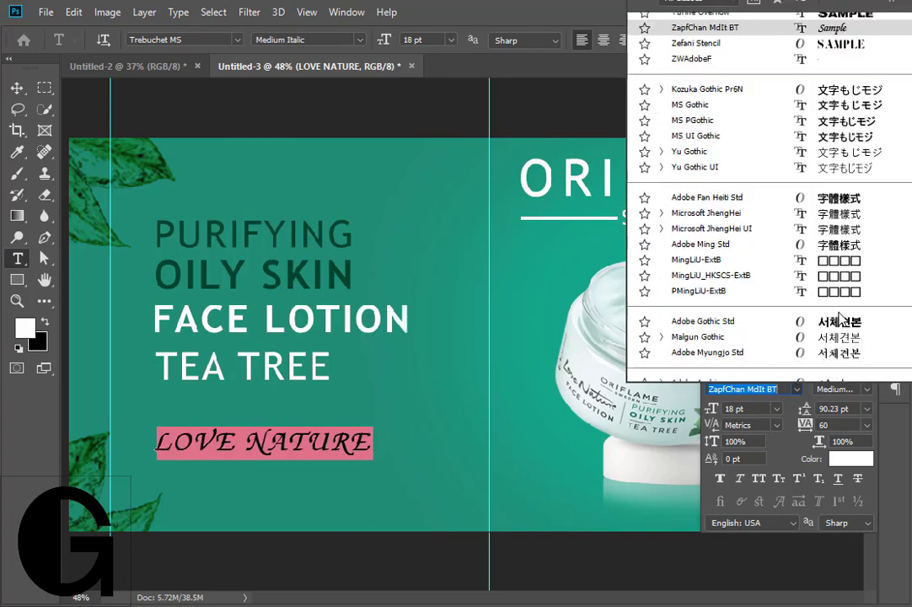
scroll(841, 303, up, 6)
scroll(843, 227, up, 1)
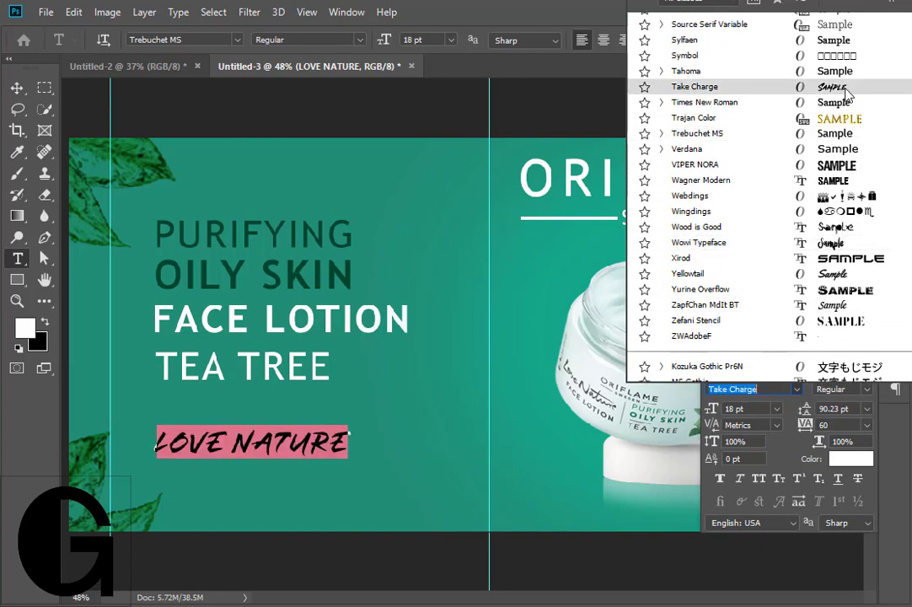
click(835, 83)
Enlarge LOVE NATURE to about 155%, tilt it slightly, and set it beneath TEA TREE
click(852, 360)
key(ctrl+Return)
key(v)
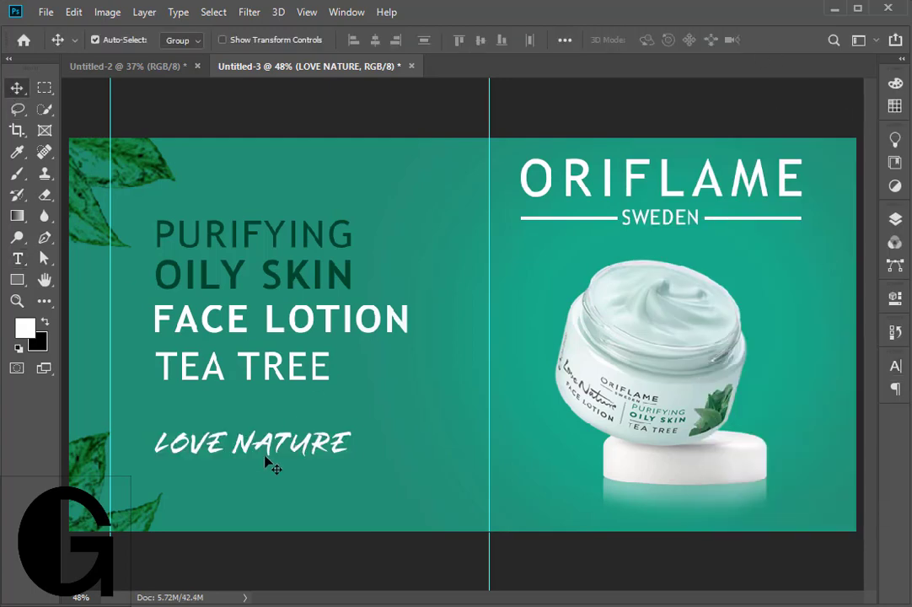
key(ctrl+t)
drag(356, 418, 455, 397)
mouse_move(462, 471)
mouse_down()
mouse_move(465, 480)
mouse_move(438, 464)
mouse_move(425, 440)
mouse_up()
drag(445, 474, 452, 461)
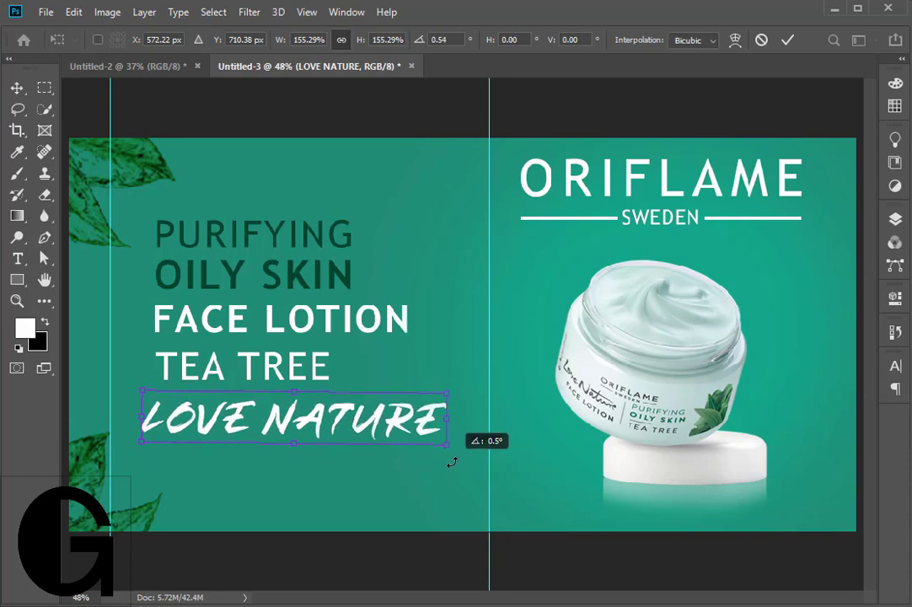
drag(406, 430, 407, 445)
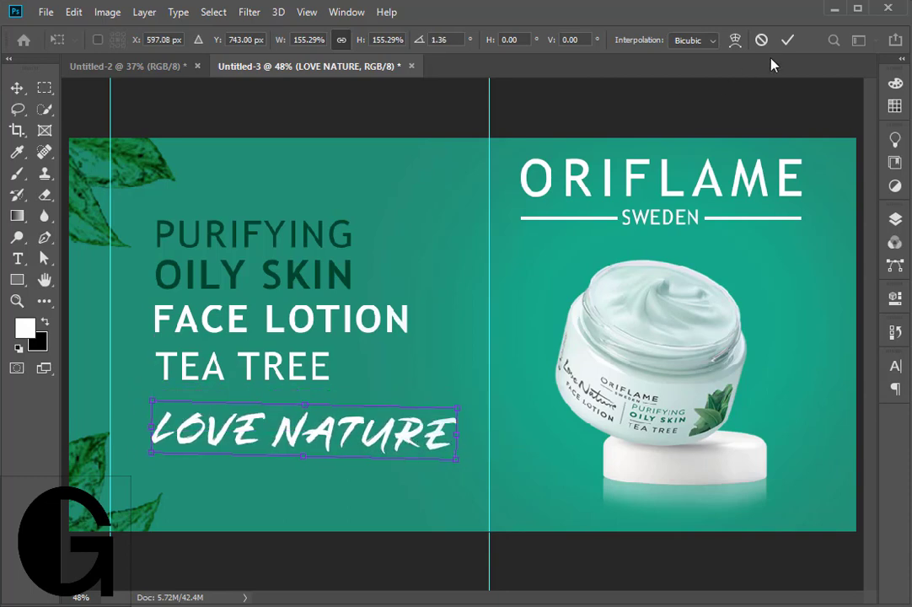
click(788, 40)
Remove the vertical guide from the canvas and zoom out to the whole banner
drag(489, 153, 34, 169)
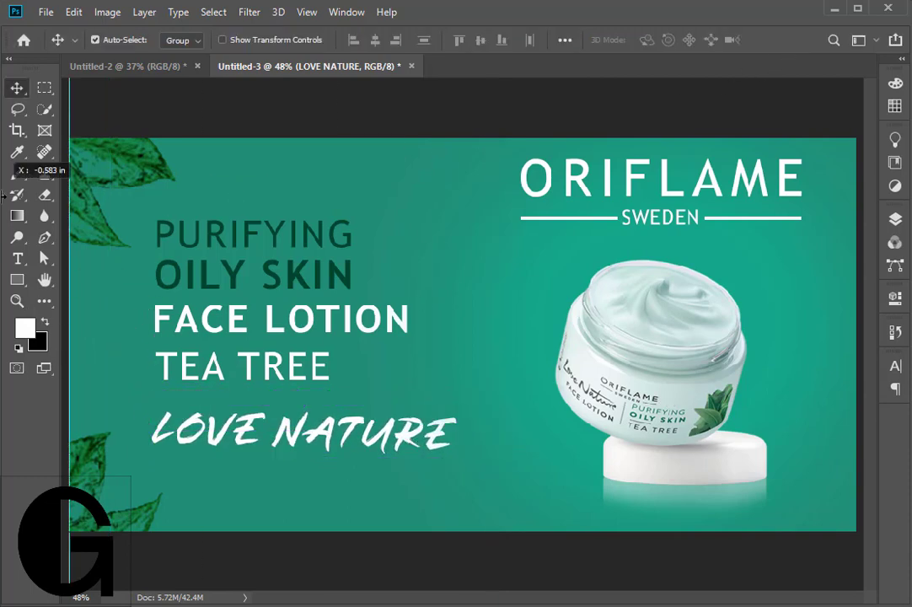
key(z)
click(497, 360)
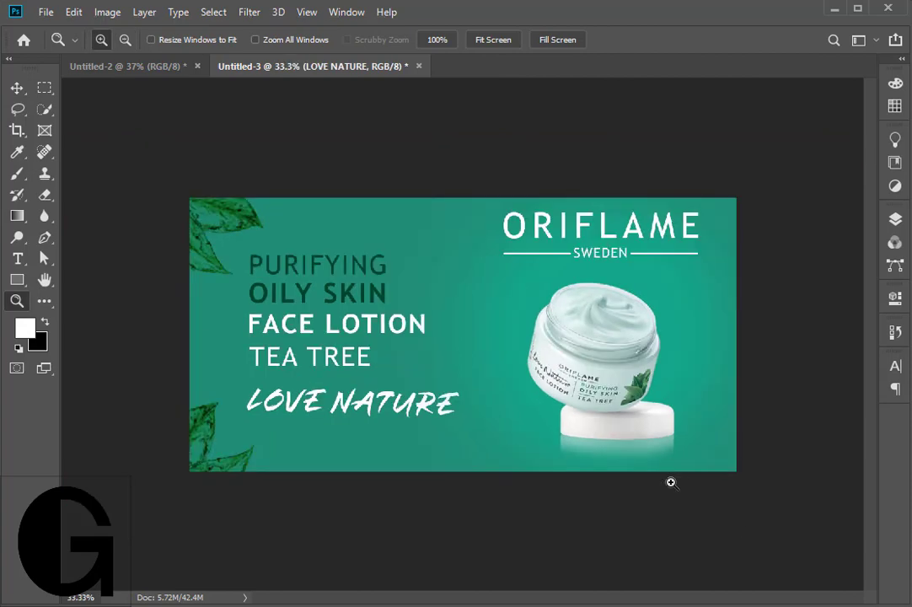
Draw a white inset Rectangle 2 on top of all layers, set to Soft Light at 47% opacity
key(u)
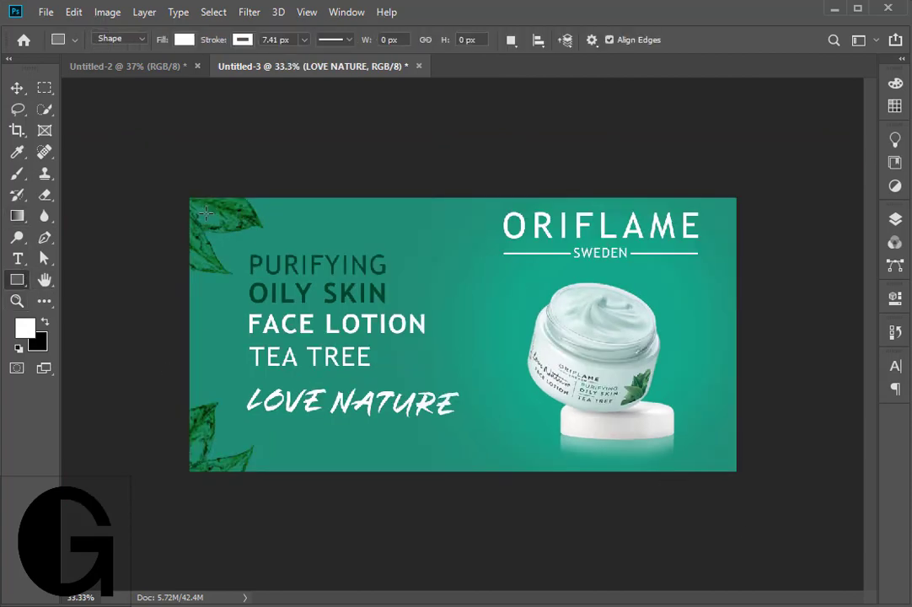
drag(204, 213, 714, 454)
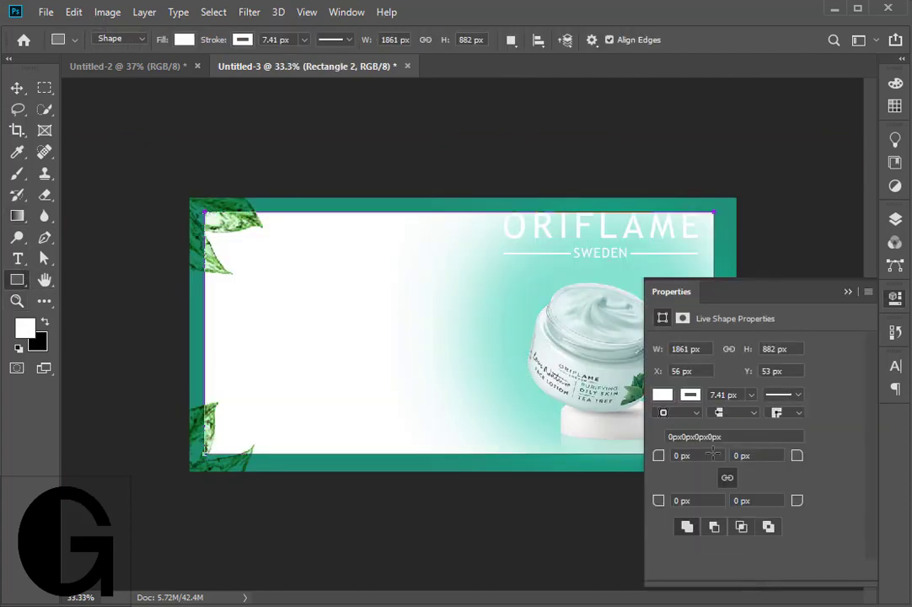
click(896, 219)
drag(764, 407, 764, 231)
click(740, 188)
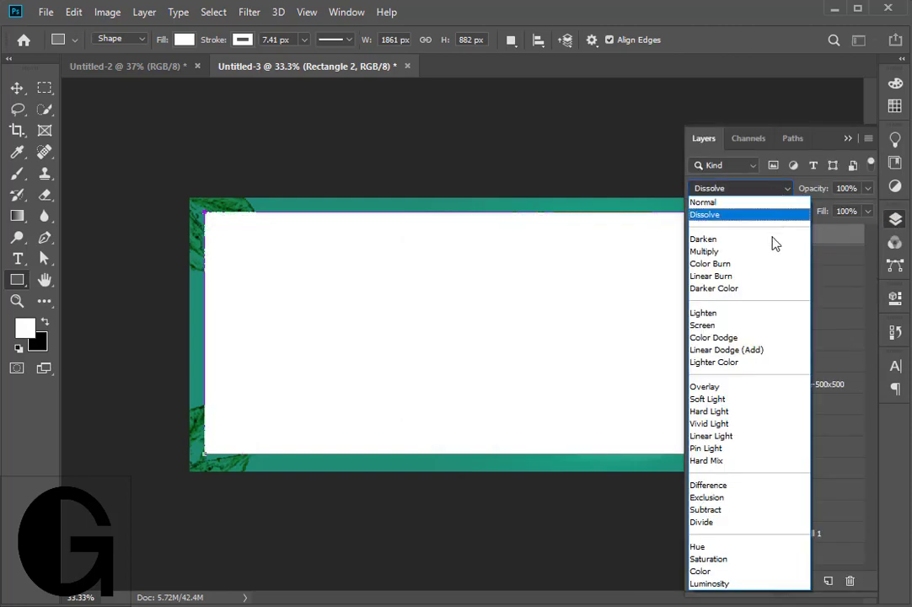
click(769, 398)
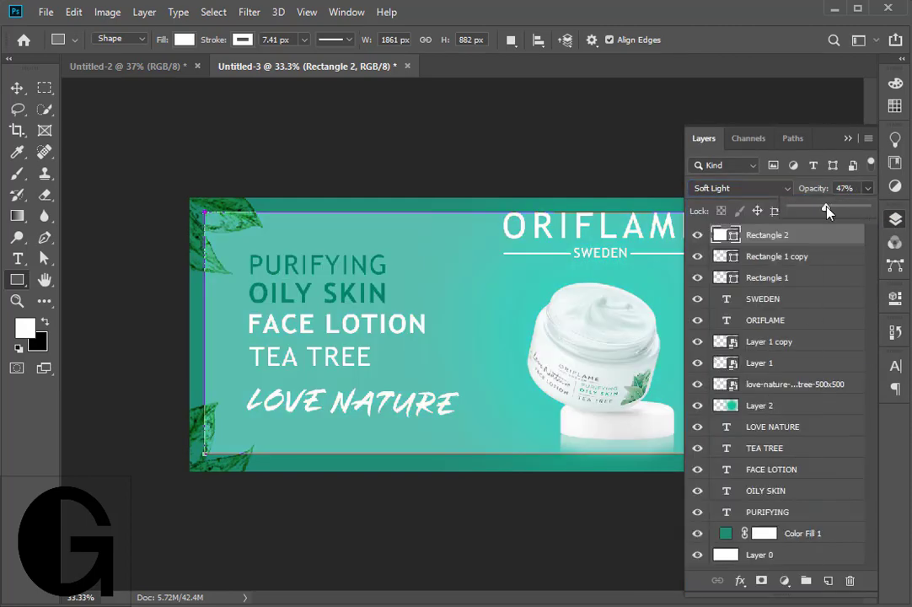
drag(827, 212, 833, 211)
key(v)
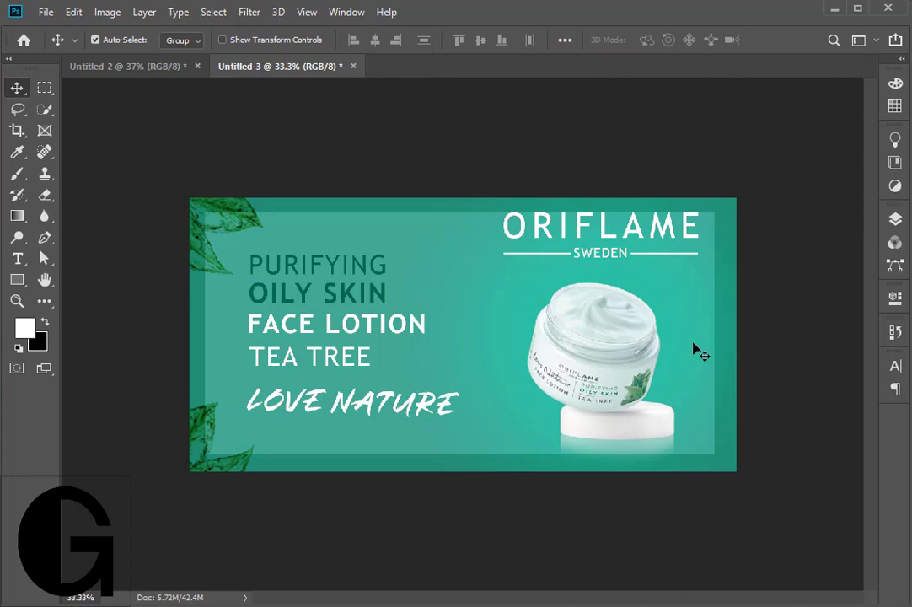
Select Rectangle 2 through Color Fill 1, try centering them horizontally, then undo it
click(895, 220)
shift+click(835, 537)
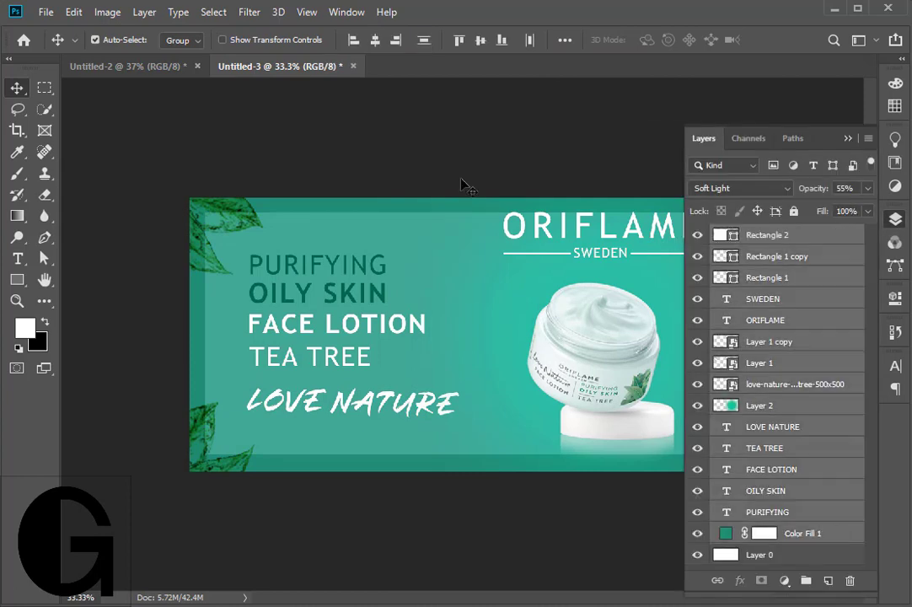
click(377, 42)
key(ctrl+z)
click(774, 237)
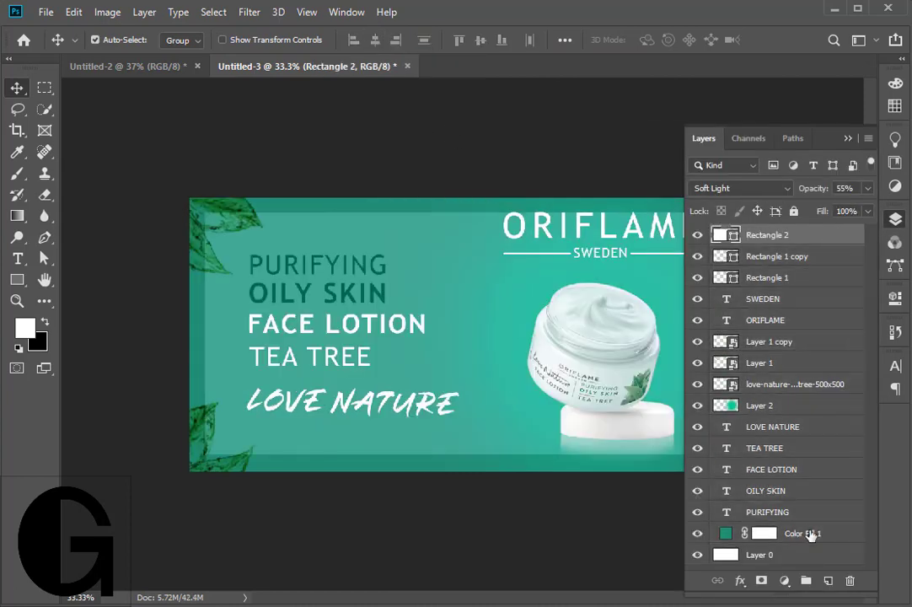
shift+click(813, 534)
click(489, 61)
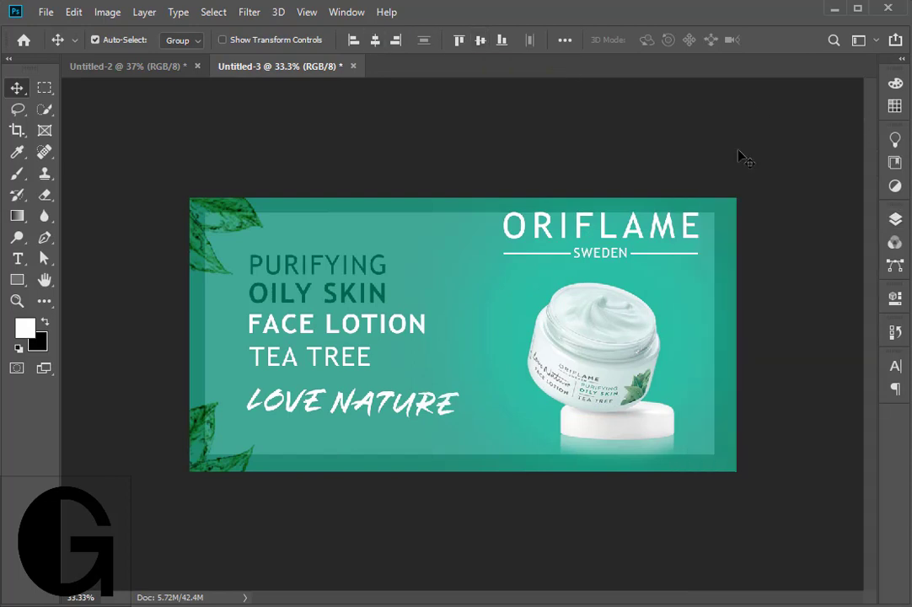
Lower Rectangle 2's Soft Light opacity to 12% so the inner panel is faint
click(896, 219)
drag(868, 188, 801, 210)
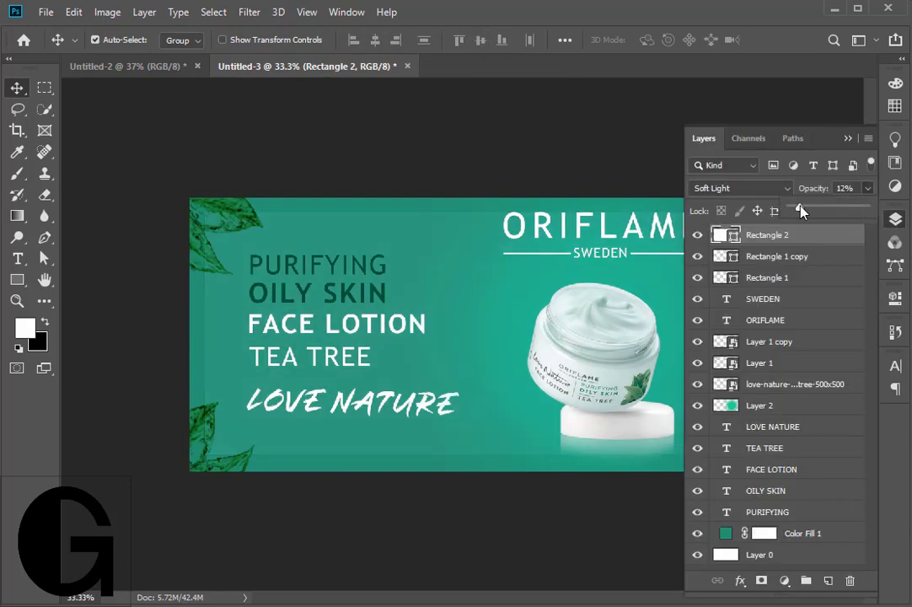
click(862, 317)
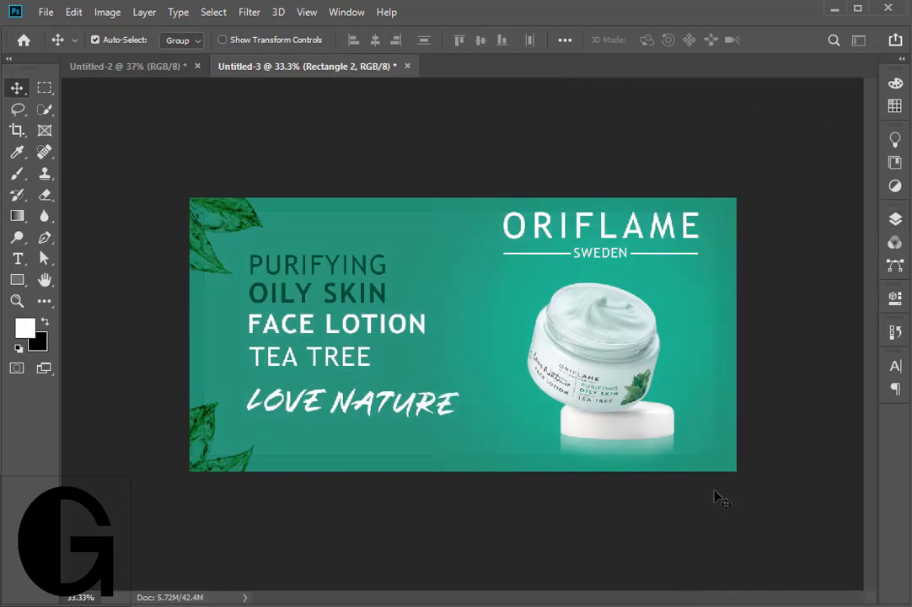